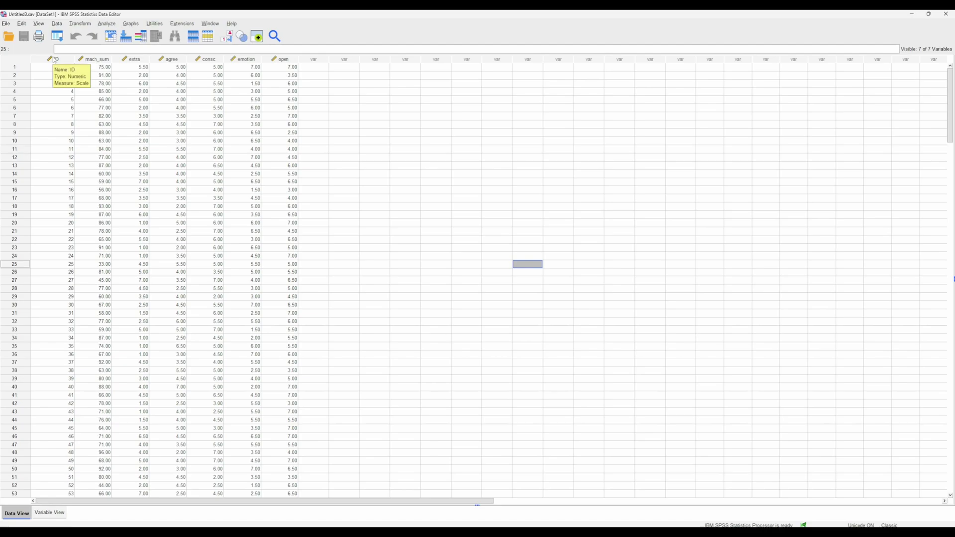
Step: Examine the mach_sum outcome column and the extra, agree, consc, emotion and open predictor columns in the dataset
click(101, 62)
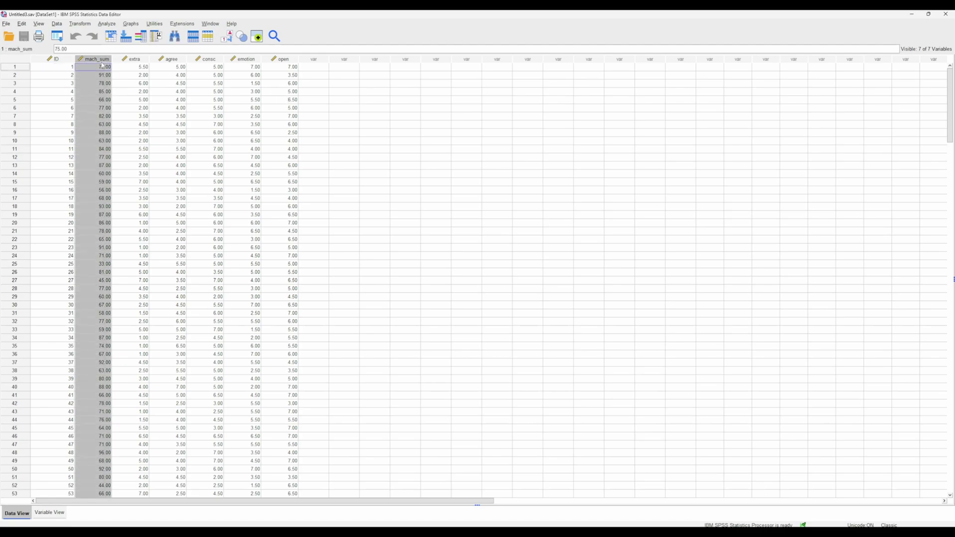
click(418, 165)
drag(134, 58, 288, 60)
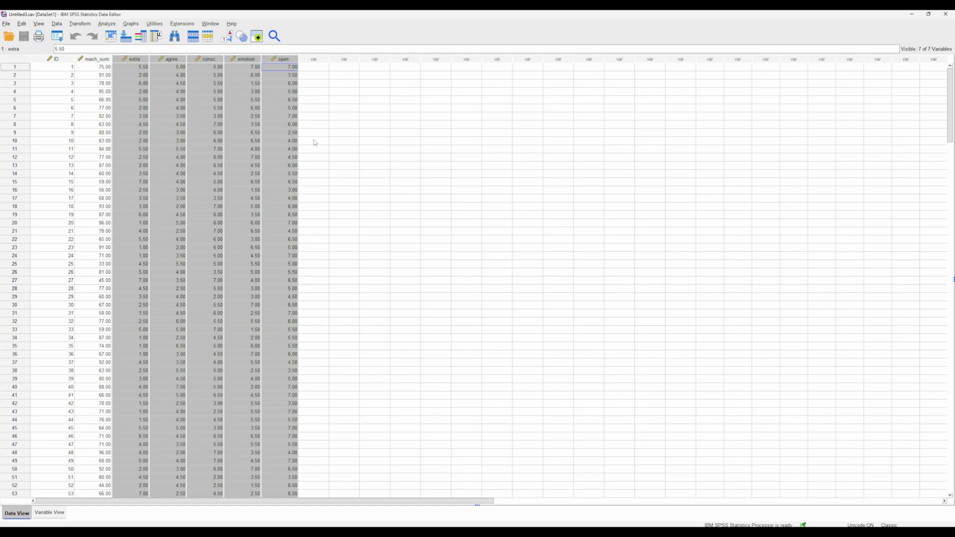
click(344, 142)
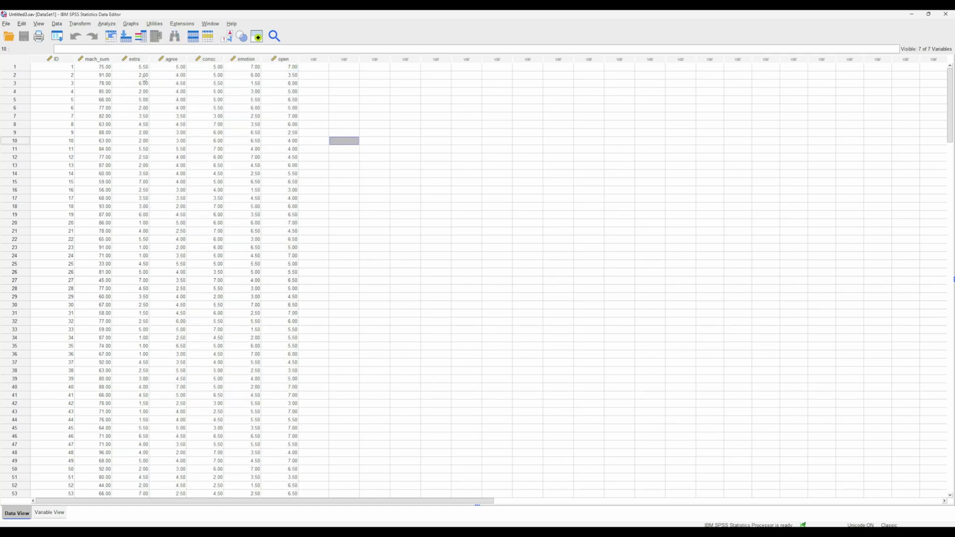
click(137, 61)
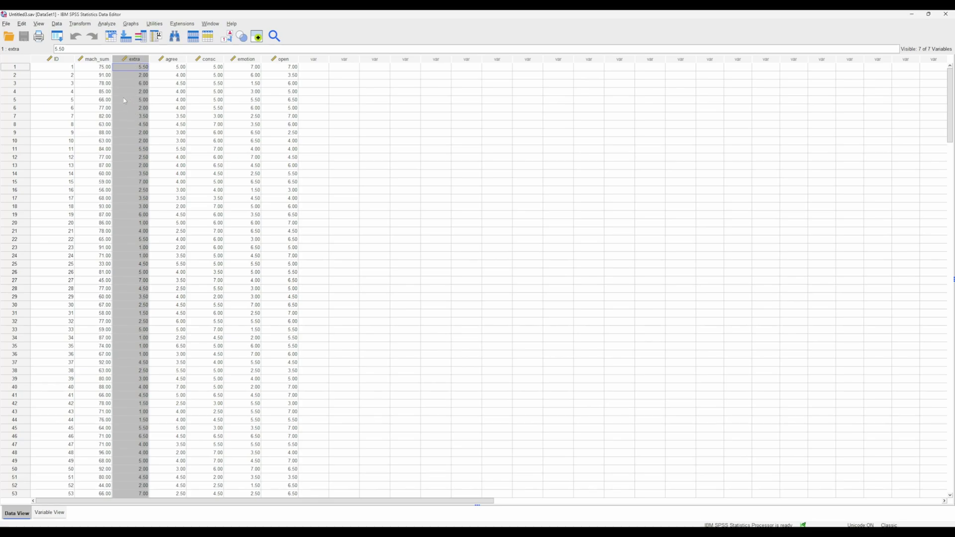
click(445, 150)
click(170, 60)
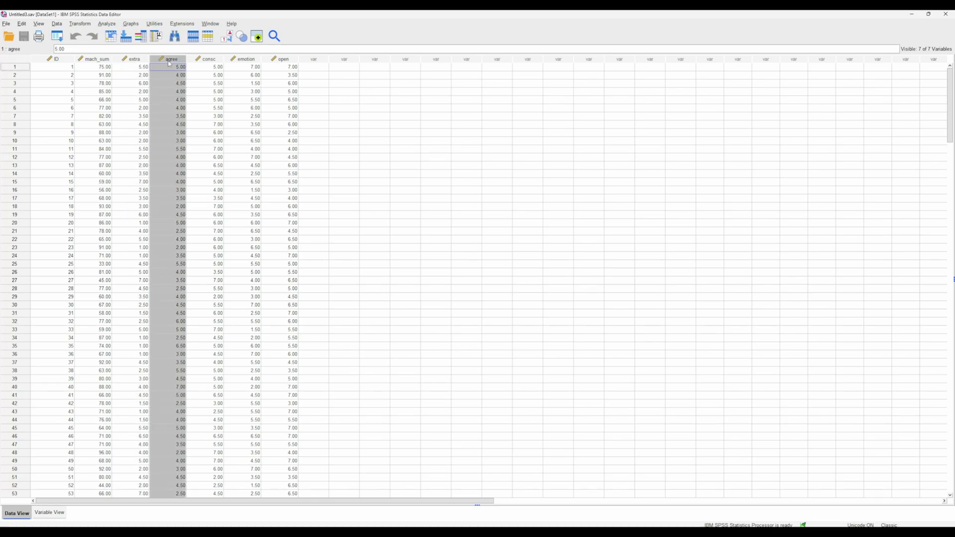
click(219, 62)
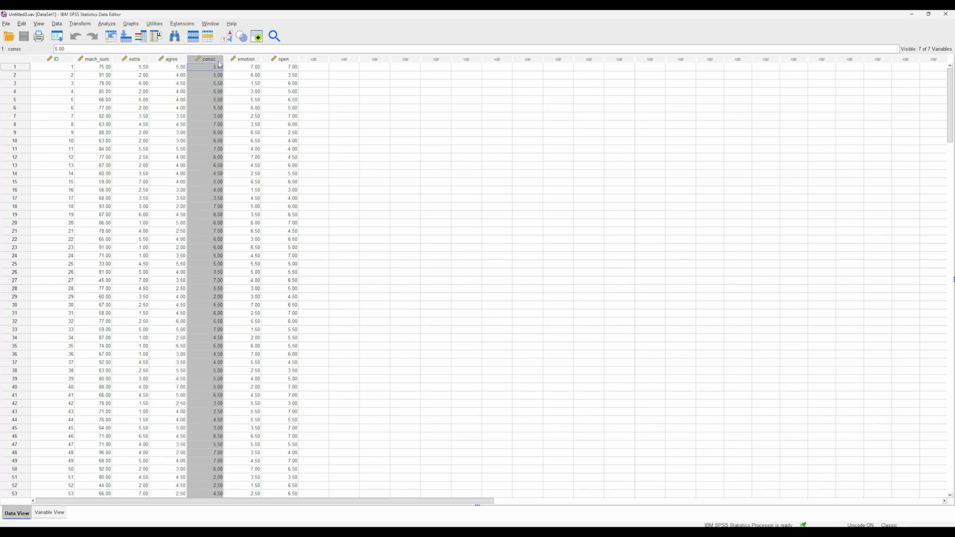
click(248, 61)
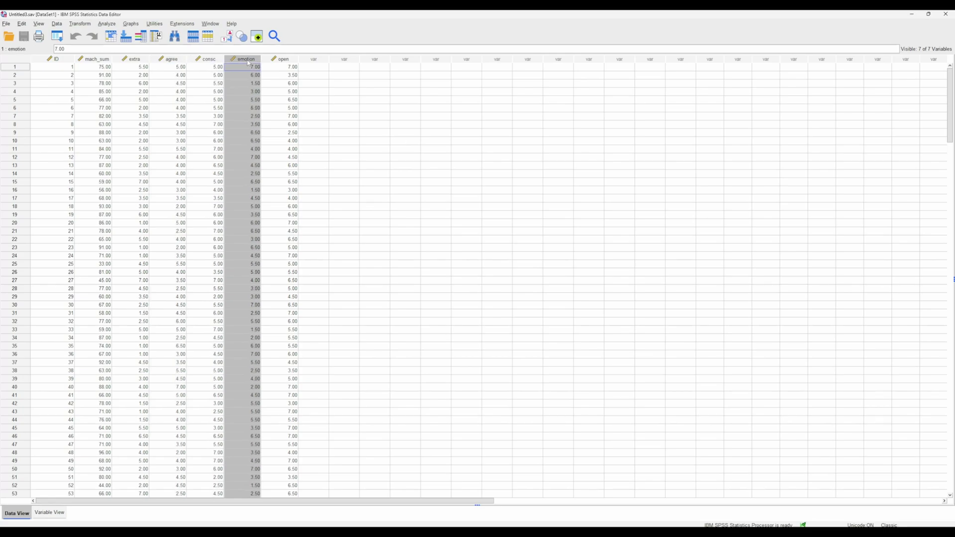
click(283, 61)
click(432, 149)
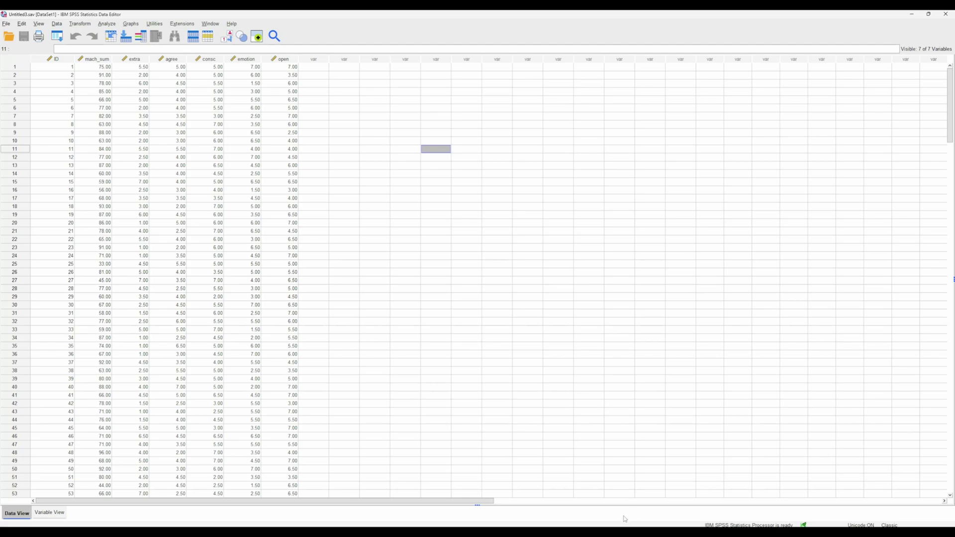
mouse_move(630, 525)
click(508, 479)
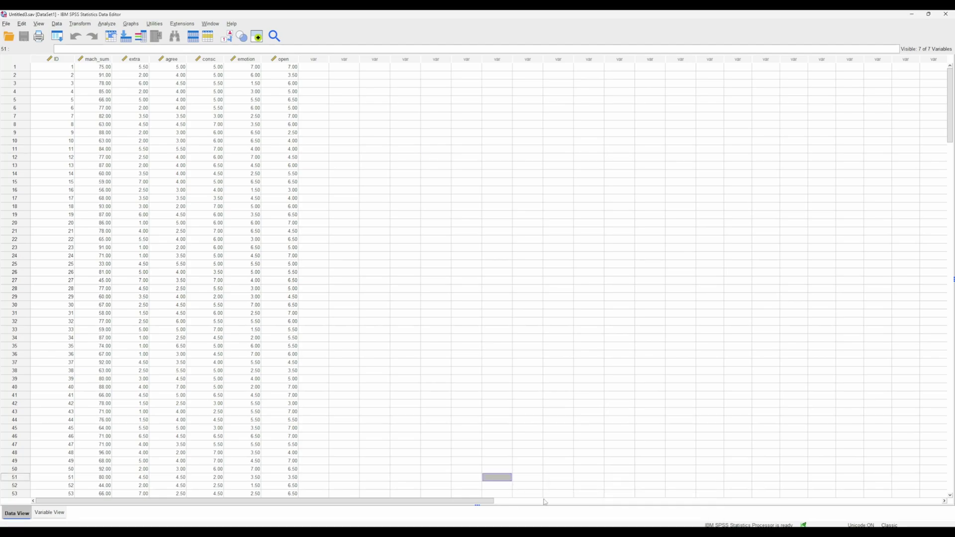
click(443, 415)
click(681, 429)
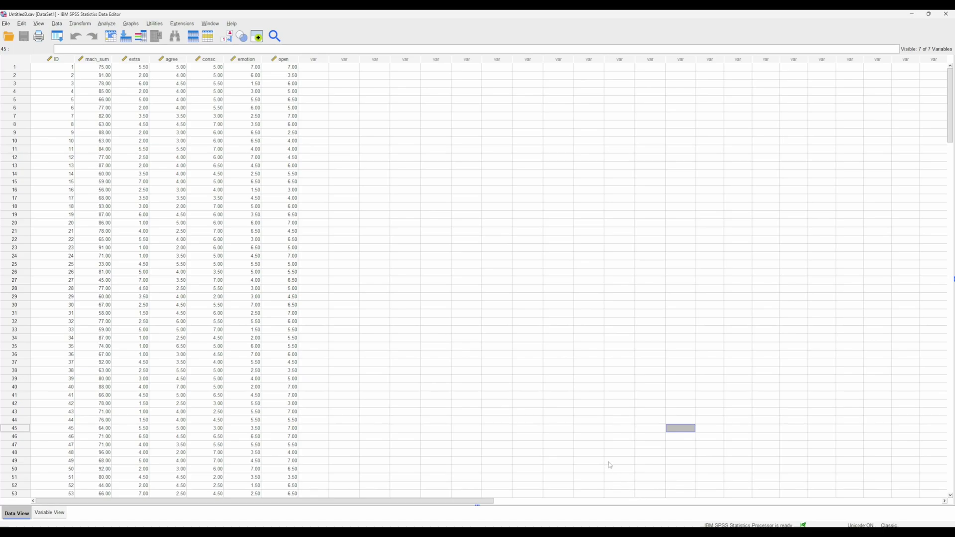
click(592, 455)
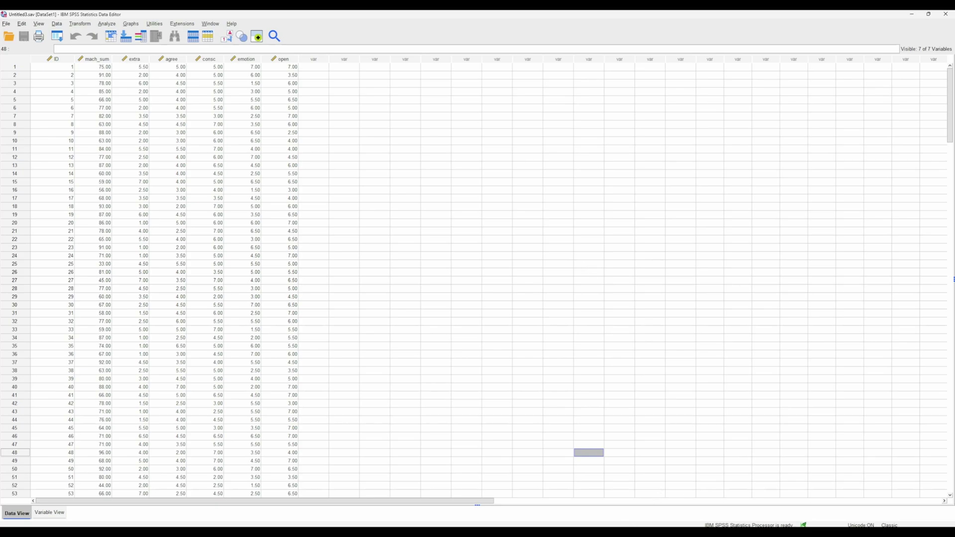
Step: Switch to the multiple regression assumptions presentation in PowerPoint and examine the example scatterplots of linear and non-linear relationships
mouse_move(617, 527)
click(615, 509)
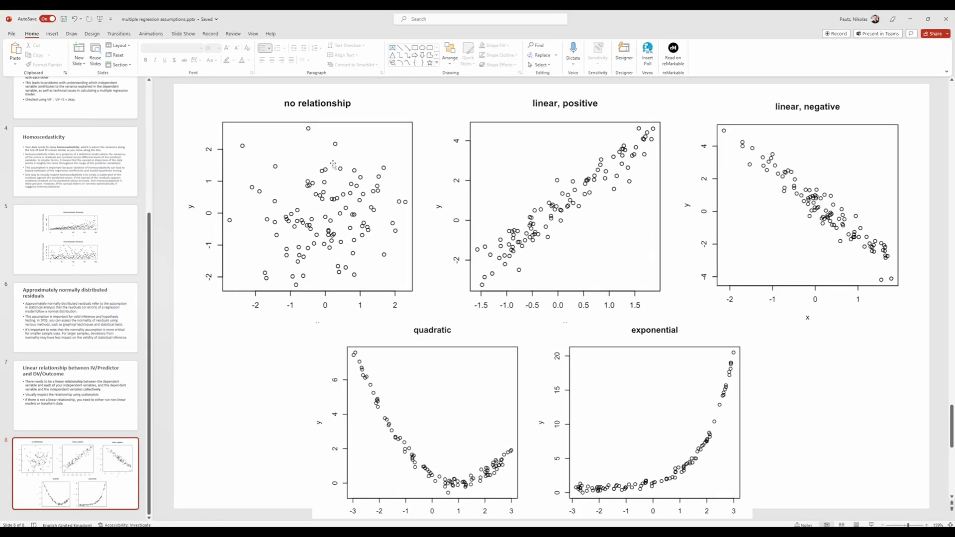
drag(154, 149, 63, 147)
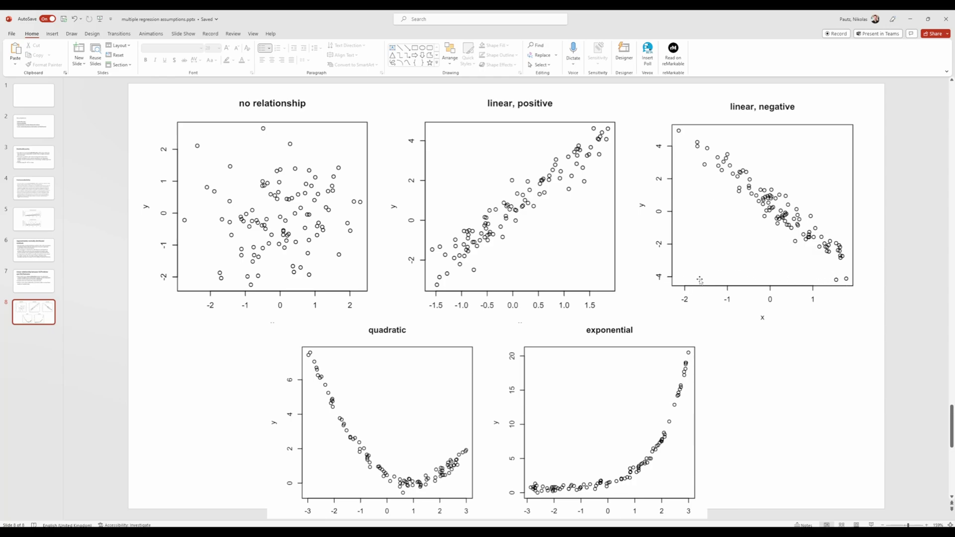
scroll(692, 284, down, 1)
scroll(714, 266, up, 1)
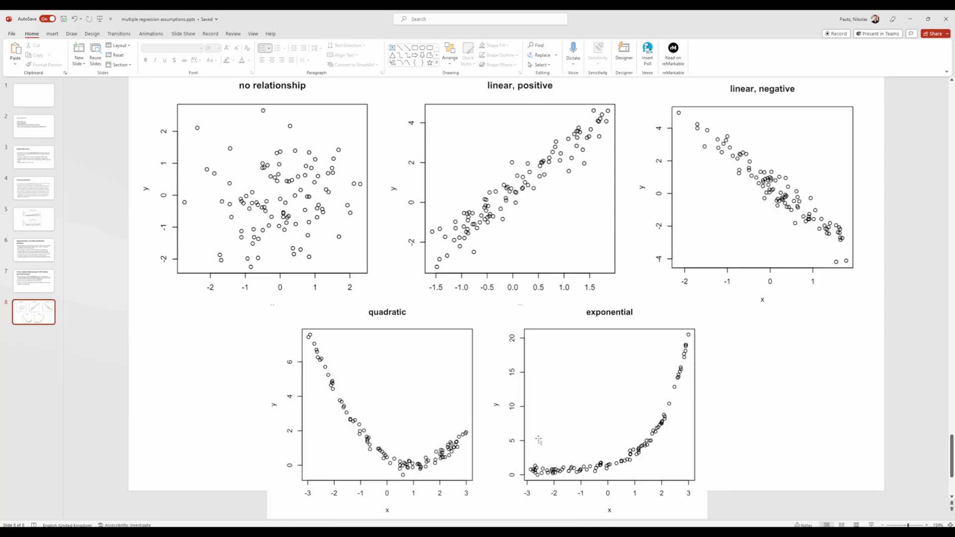
scroll(206, 226, up, 2)
scroll(333, 322, down, 2)
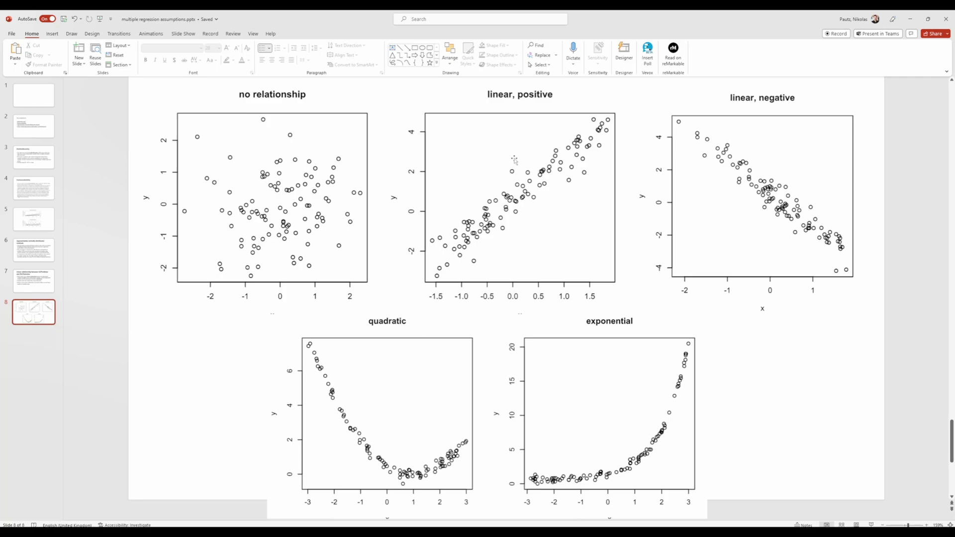
Step: Return to the SPSS Data Editor and start a simple Scatter Plot in the Chart Builder
click(910, 19)
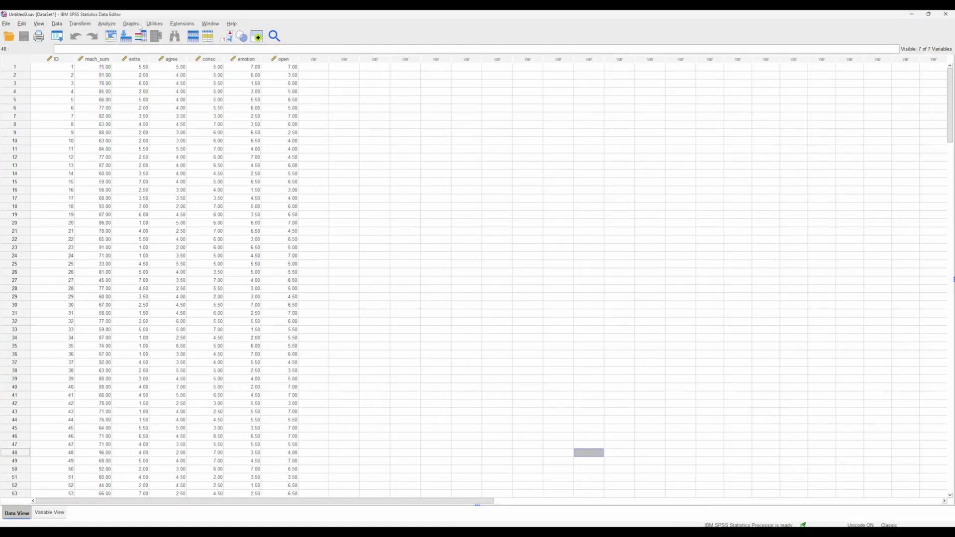
click(511, 150)
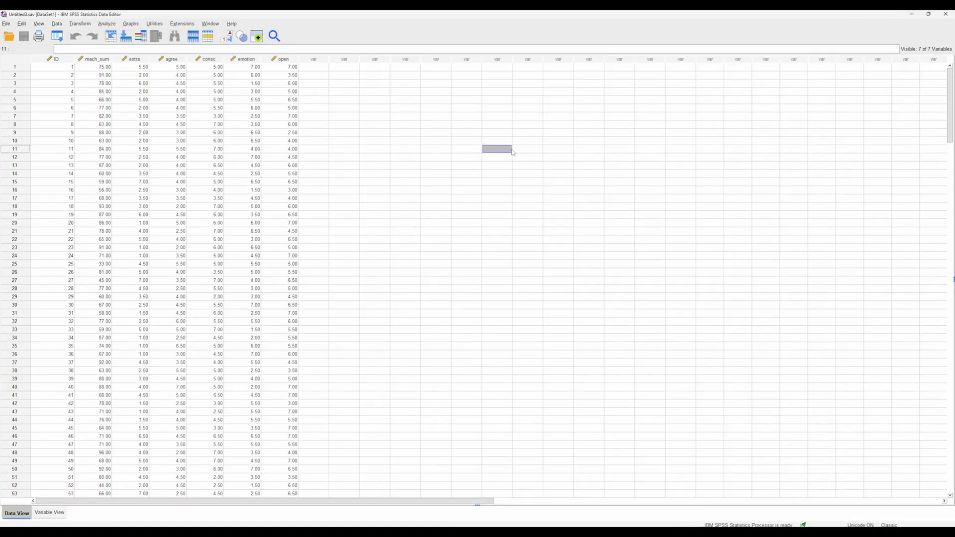
click(490, 216)
click(131, 23)
click(133, 35)
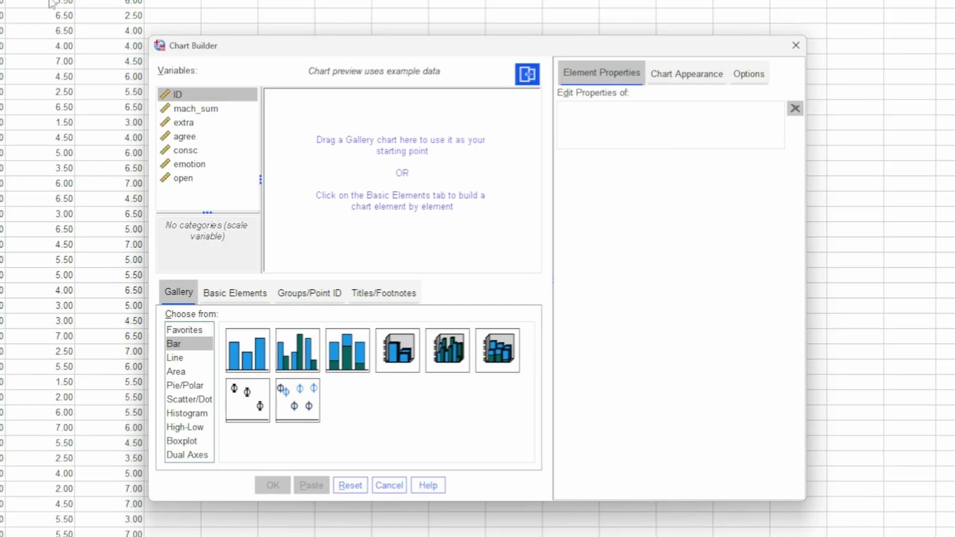
click(190, 399)
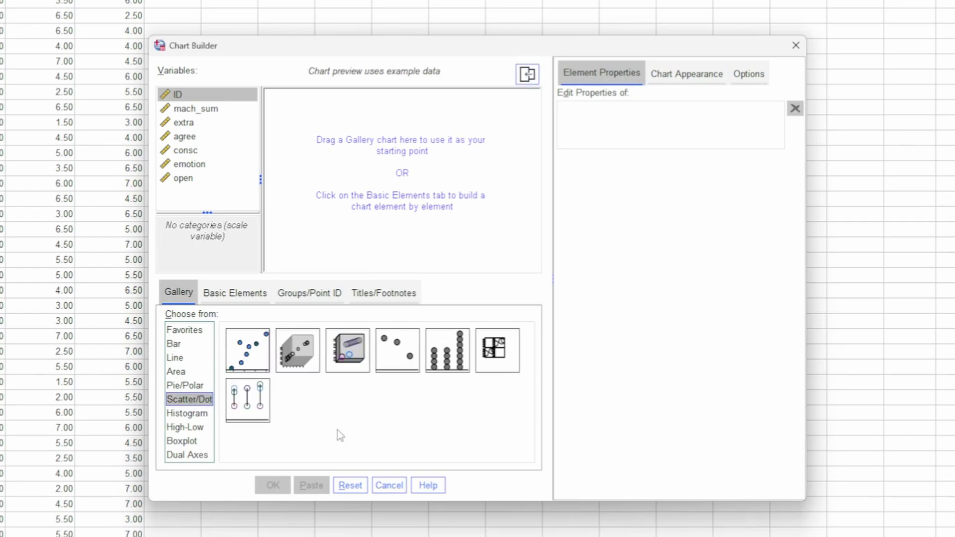
drag(244, 369, 379, 189)
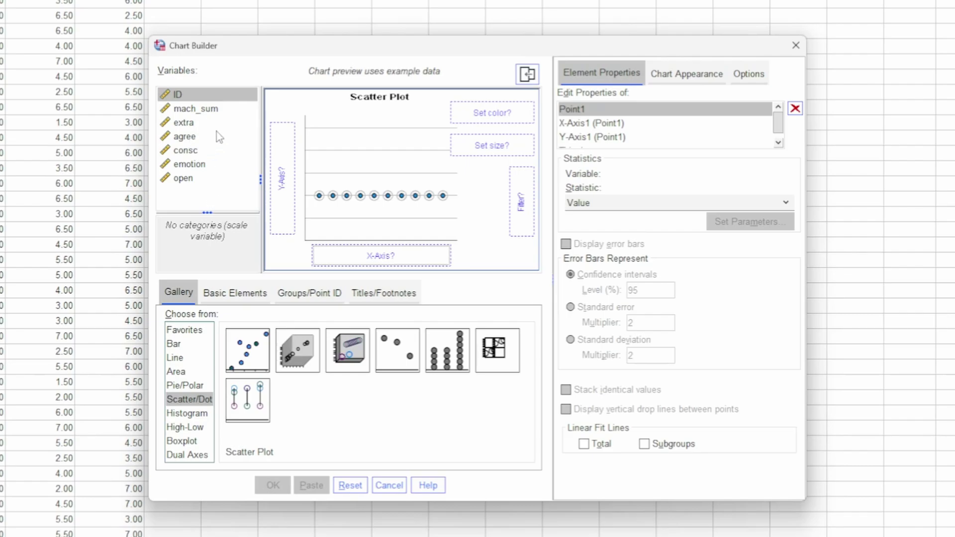
Step: Assign mach_sum to the Y axis and extra to the X axis, and generate the scatter plot
click(223, 111)
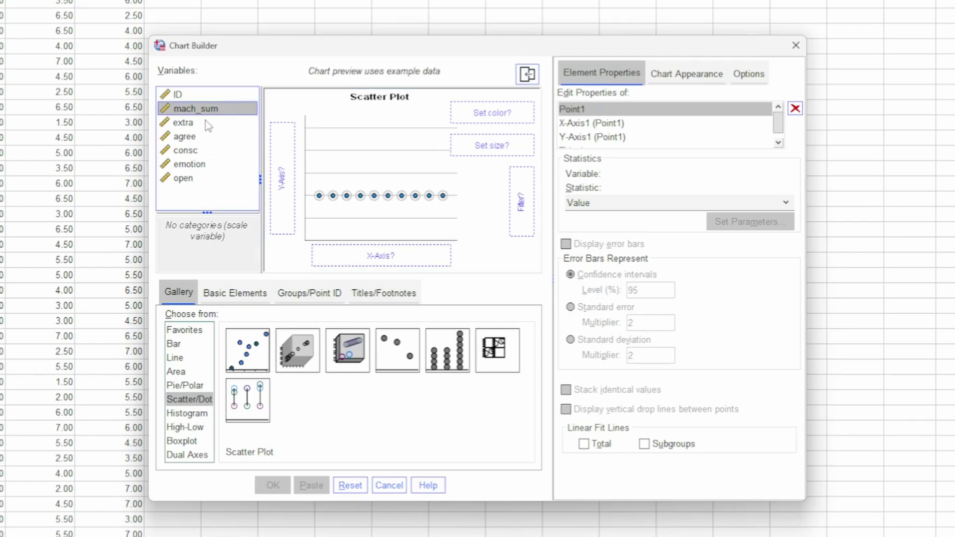
drag(199, 107, 282, 196)
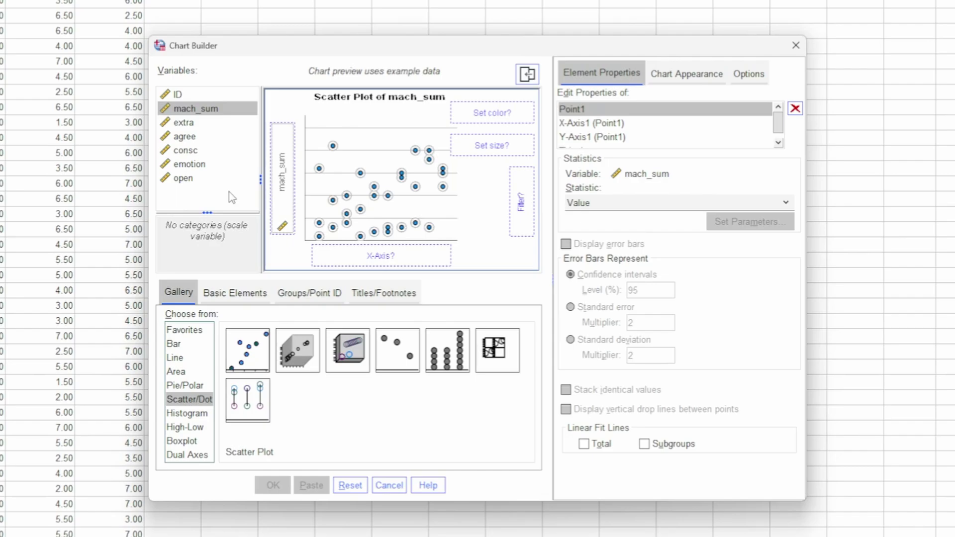
drag(187, 123, 390, 256)
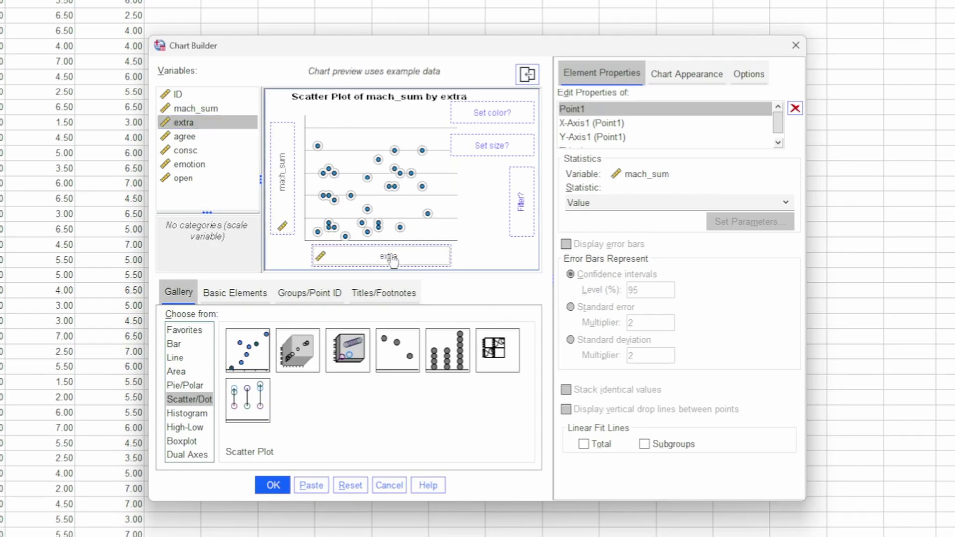
click(273, 485)
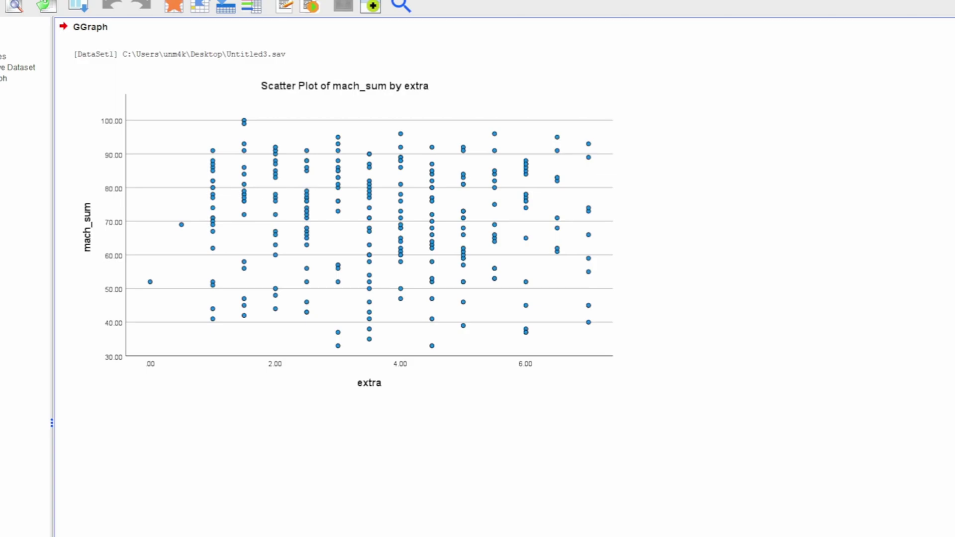
click(268, 291)
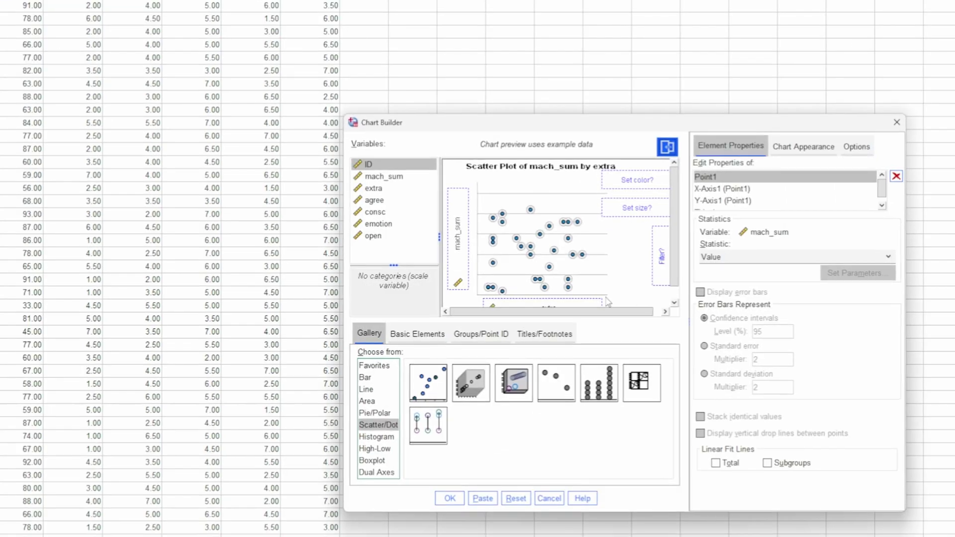
Step: Generate a second scatter plot with agree on the X axis against mach_sum, and inspect its linearity
drag(545, 305, 512, 301)
click(454, 498)
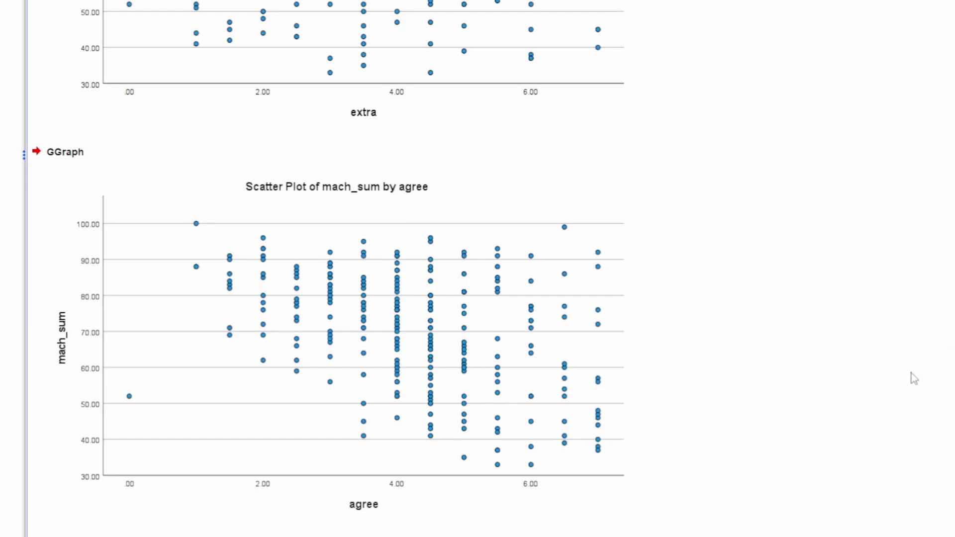
click(188, 225)
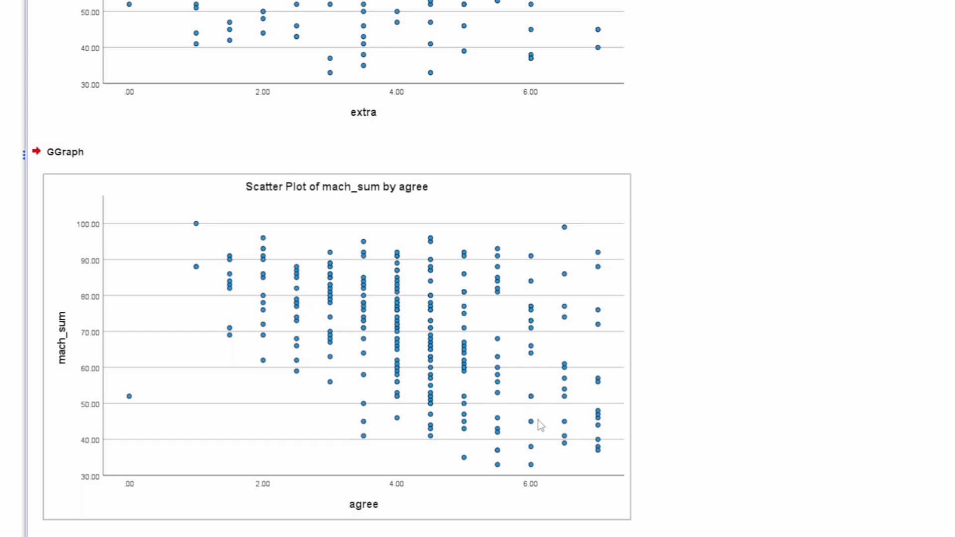
click(14, 374)
Step: Replace agree with consc on the X axis, generate the scatter plot against mach_sum and inspect it
click(135, 414)
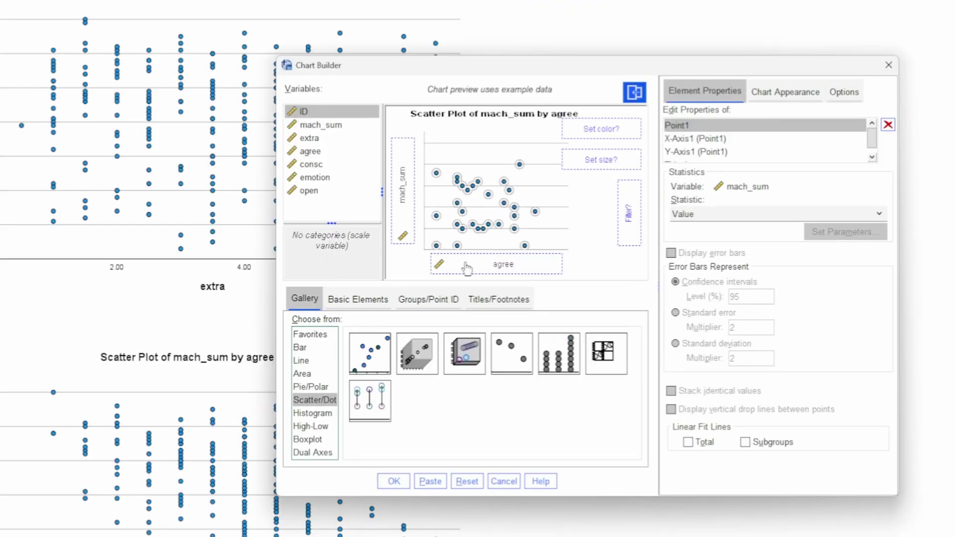
drag(466, 269, 340, 219)
drag(312, 169, 470, 269)
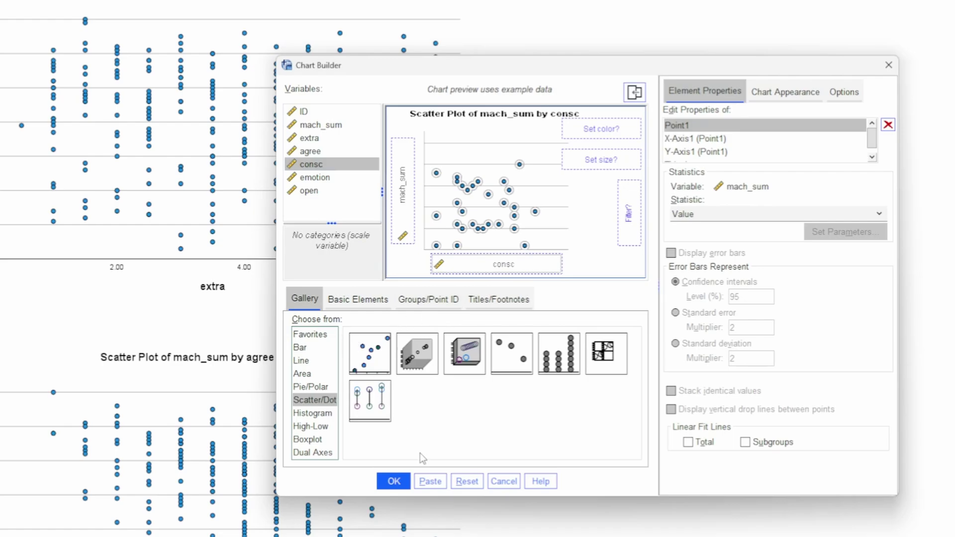
click(396, 481)
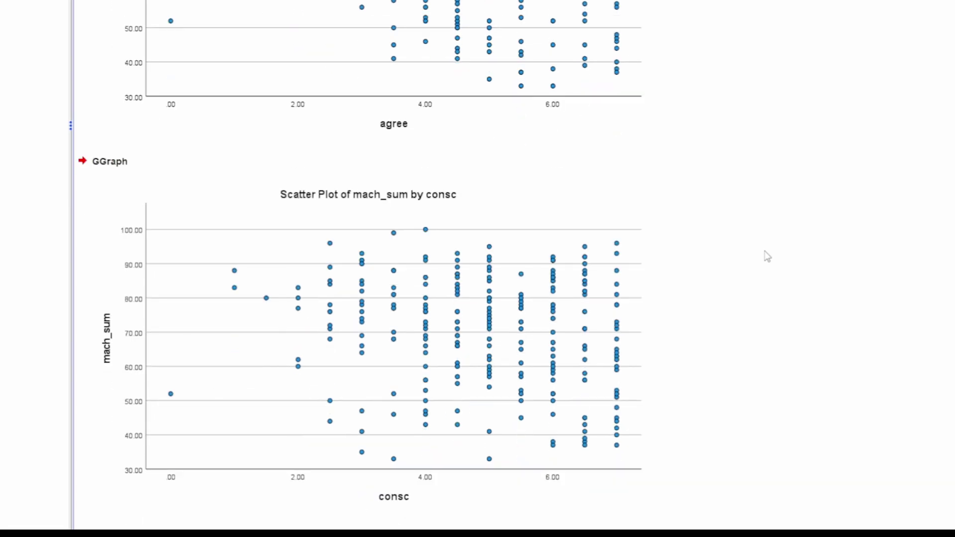
click(252, 223)
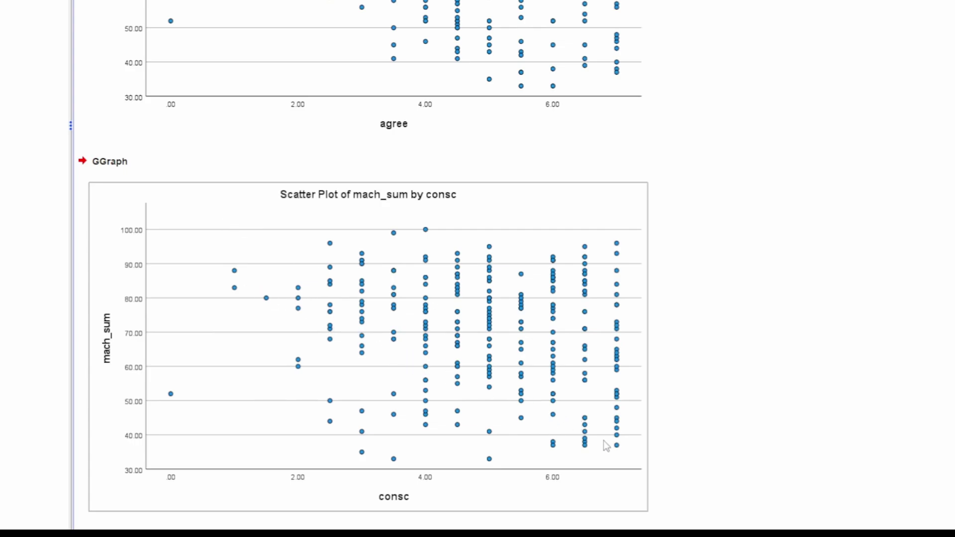
click(760, 485)
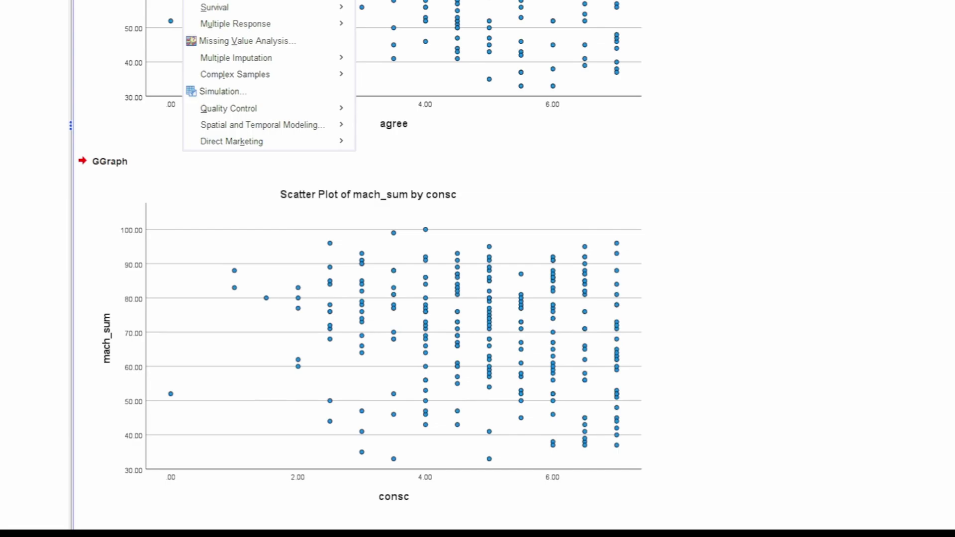
Step: Replace consc with emotion on the X axis in the Chart Builder and generate the scatter plot against mach_sum
click(249, 1)
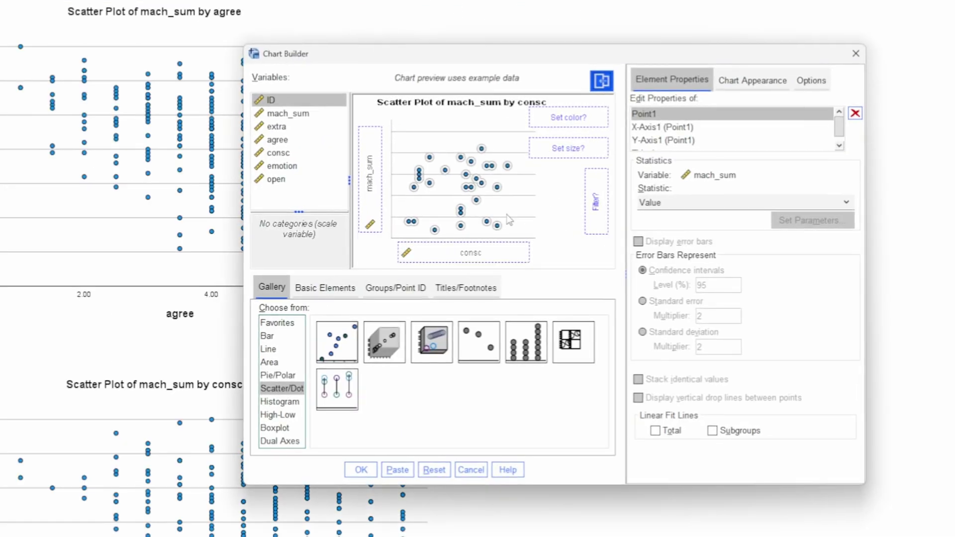
mouse_move(469, 255)
mouse_down()
mouse_move(323, 166)
mouse_move(299, 177)
mouse_move(452, 238)
mouse_move(463, 251)
mouse_up()
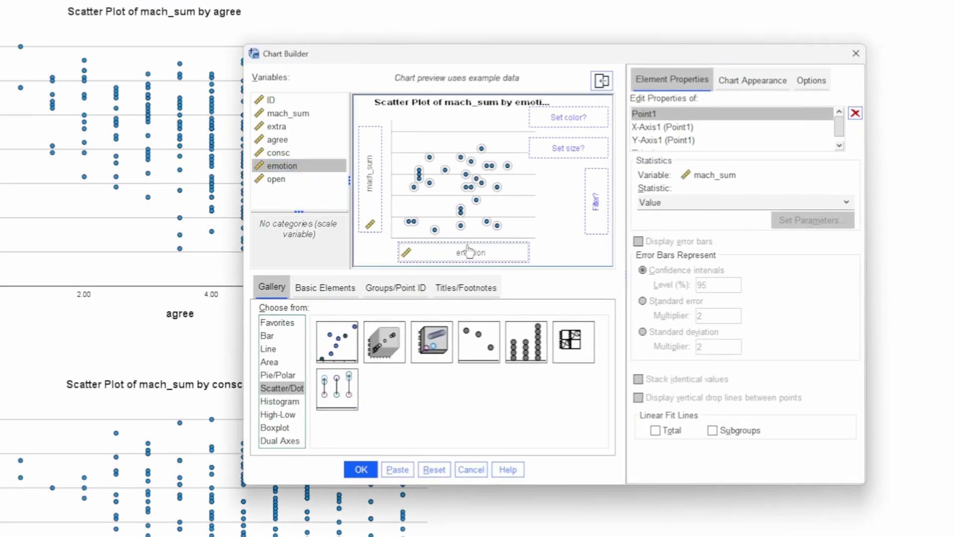
click(369, 474)
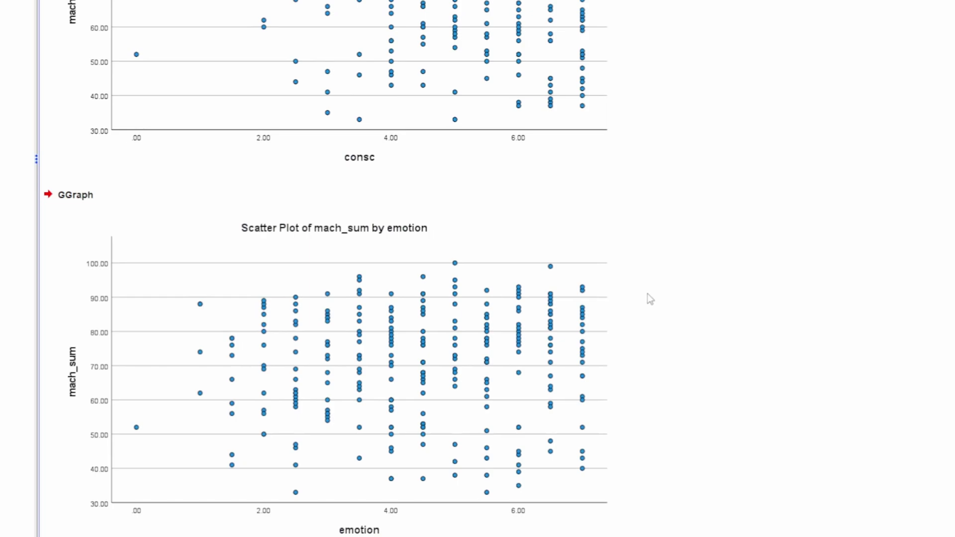
Step: Replace emotion with open on the X axis in the Chart Builder and generate the scatter plot against mach_sum
click(305, 442)
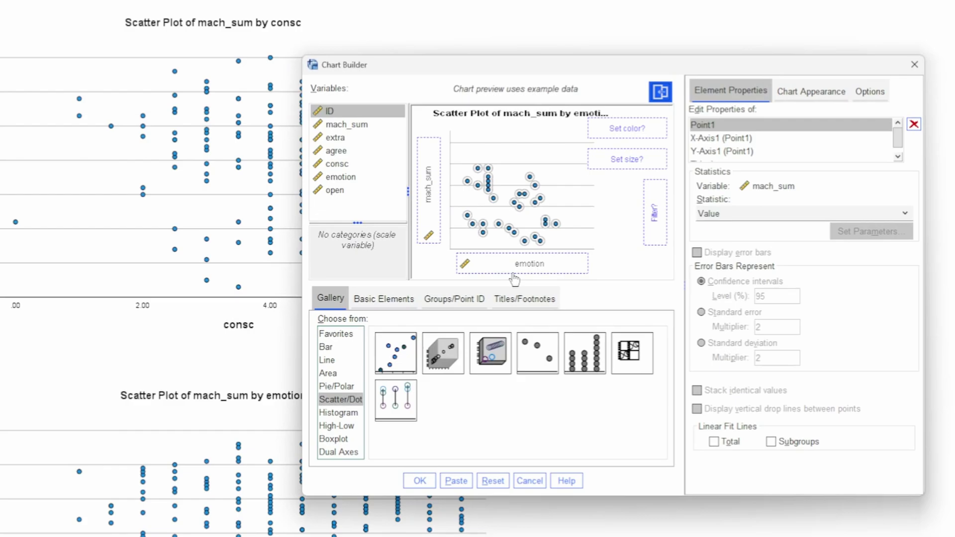
drag(635, 99, 614, 80)
drag(494, 247, 390, 161)
drag(356, 194, 531, 263)
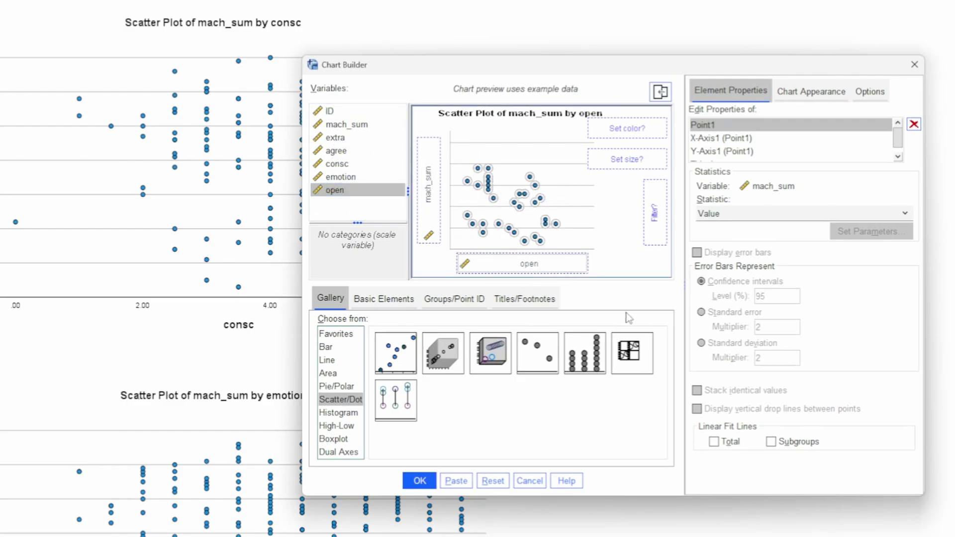
click(419, 481)
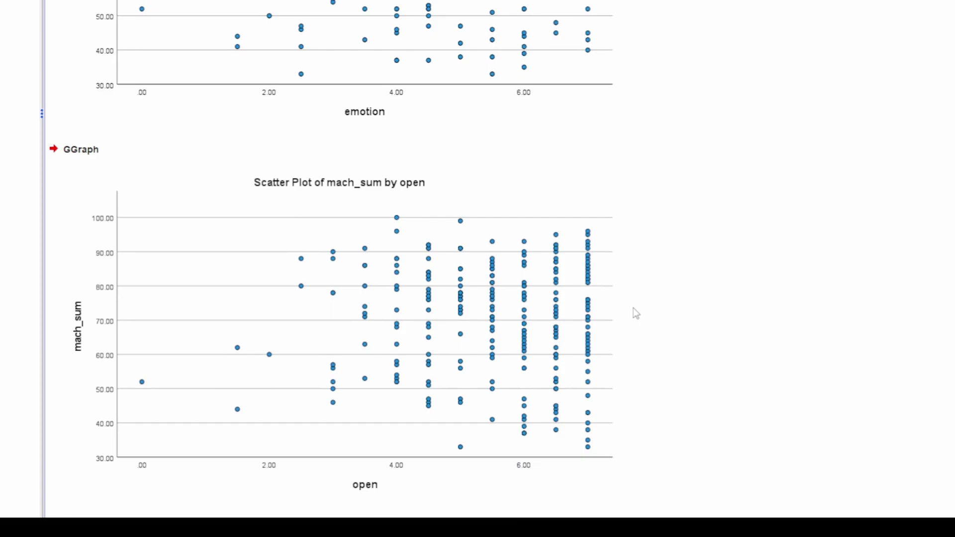
Step: Examine the scatter plots of mach_sum against agree, consc, emotion and open for linear or curved patterns
click(570, 330)
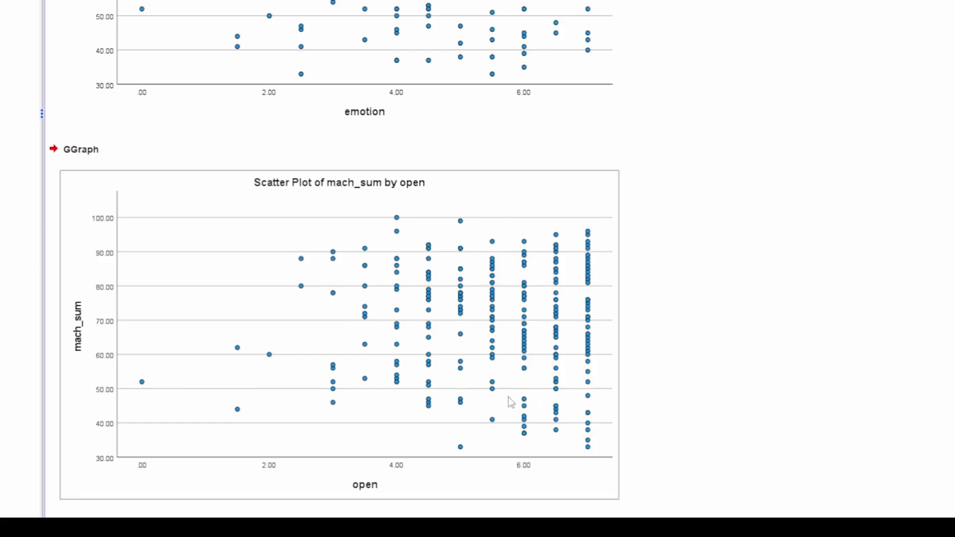
scroll(466, 243, up, 10)
scroll(466, 243, down, 10)
click(859, 373)
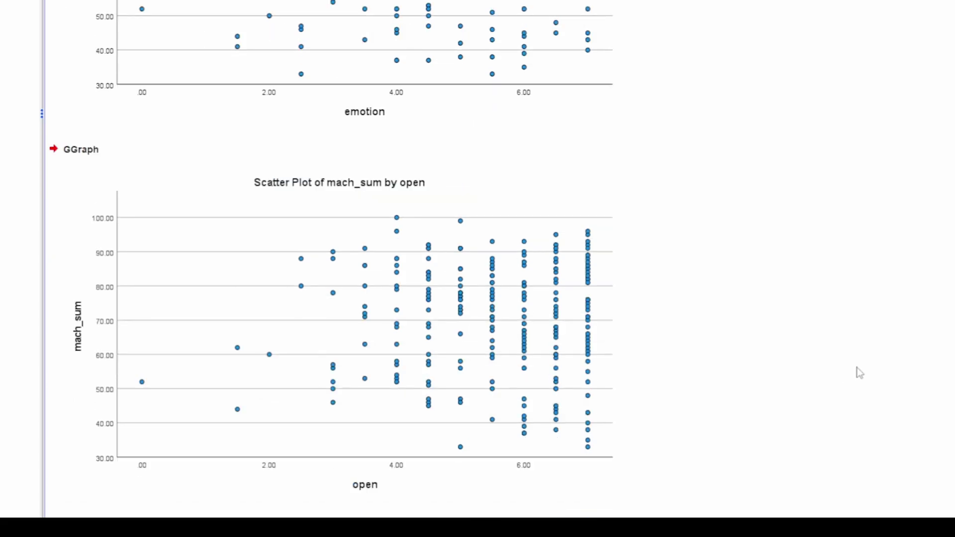
scroll(859, 373, up, 20)
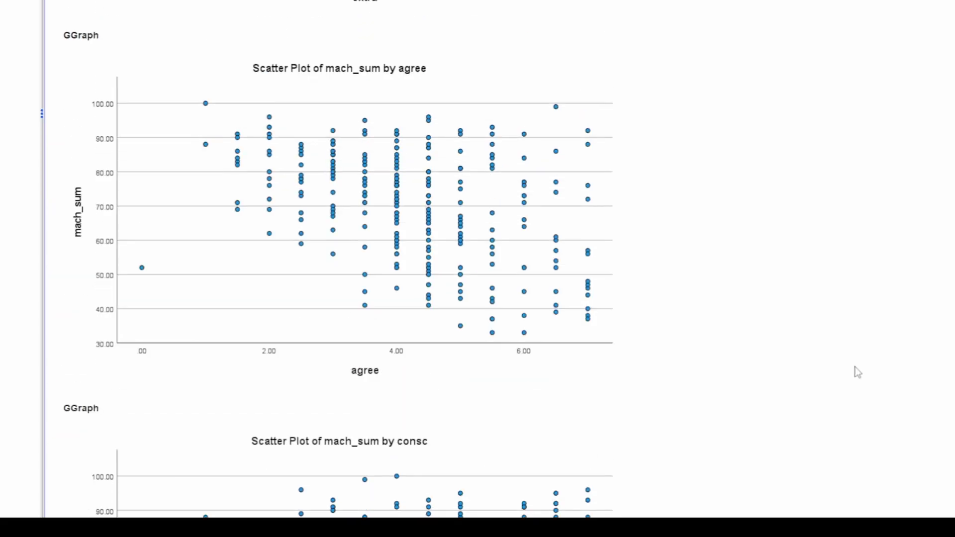
scroll(857, 372, up, 3)
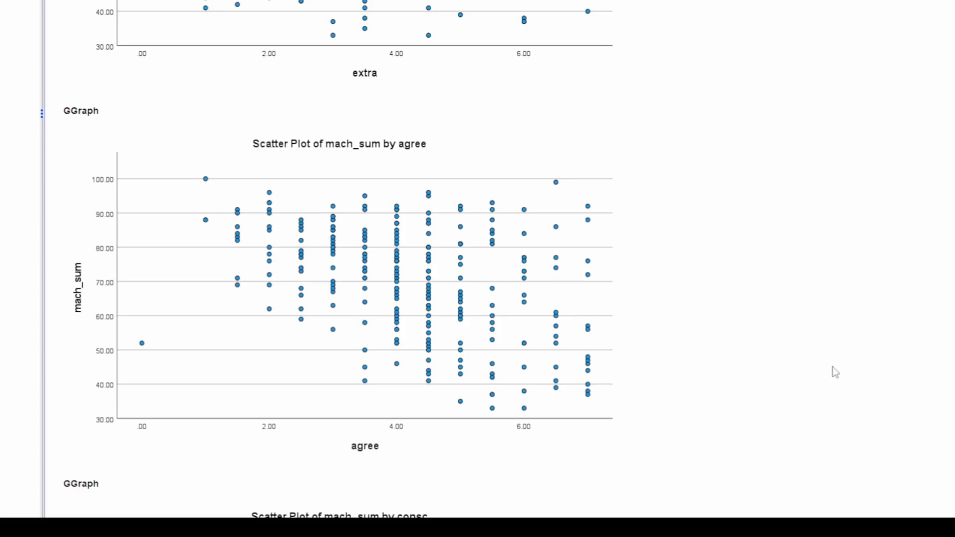
scroll(835, 372, down, 12)
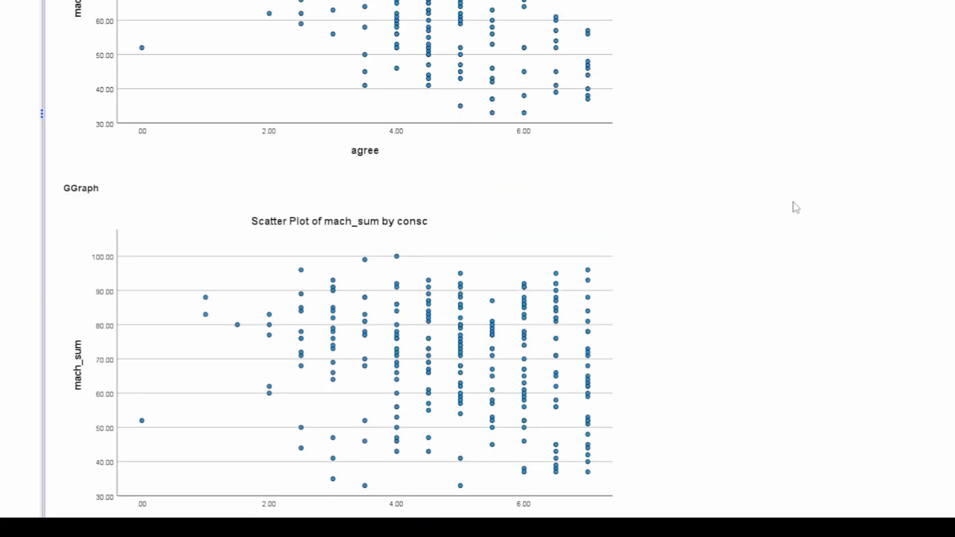
scroll(874, 379, down, 20)
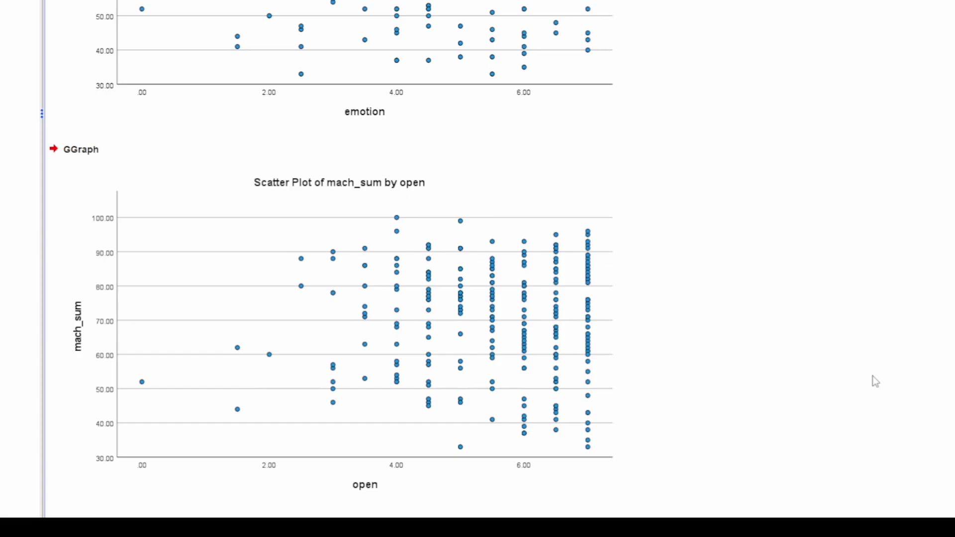
scroll(872, 376, up, 20)
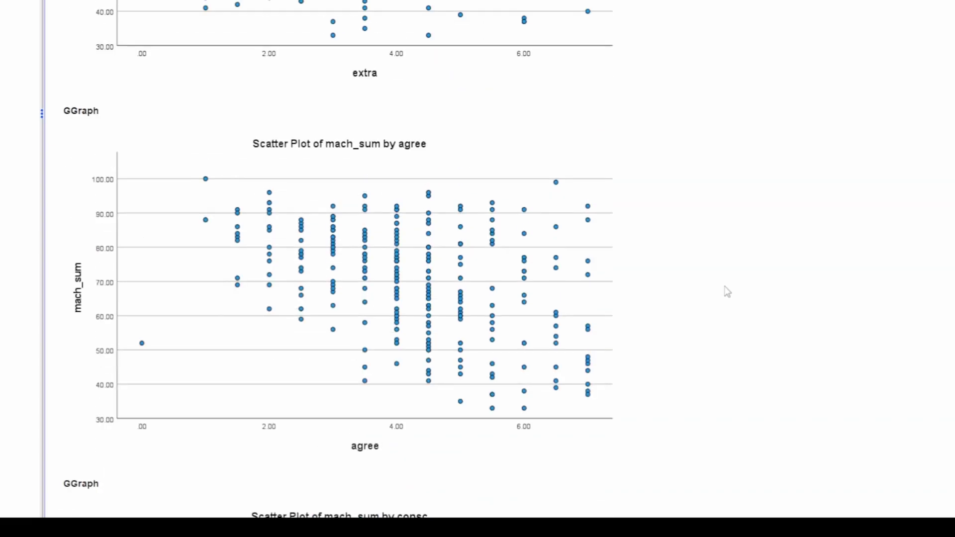
scroll(727, 291, down, 20)
click(559, 5)
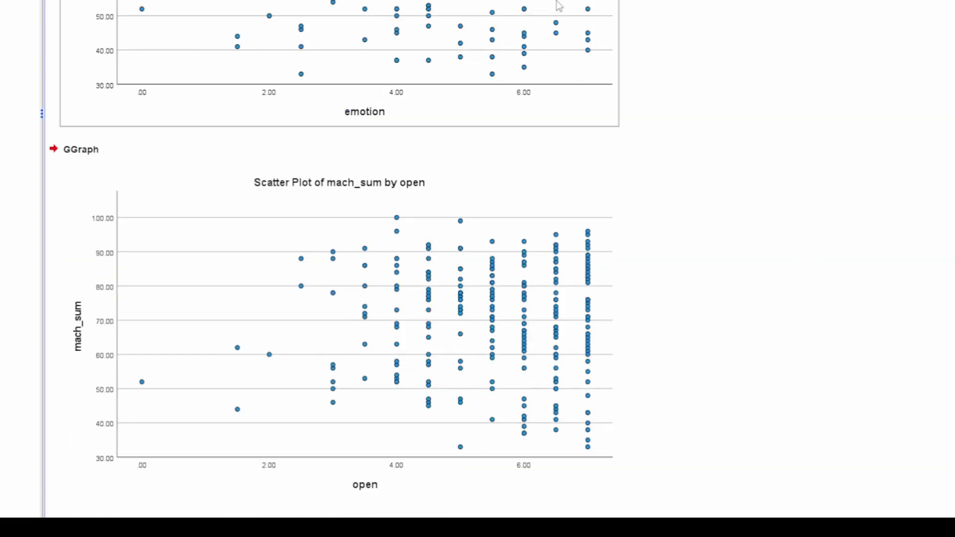
click(755, 2)
scroll(365, 269, up, 20)
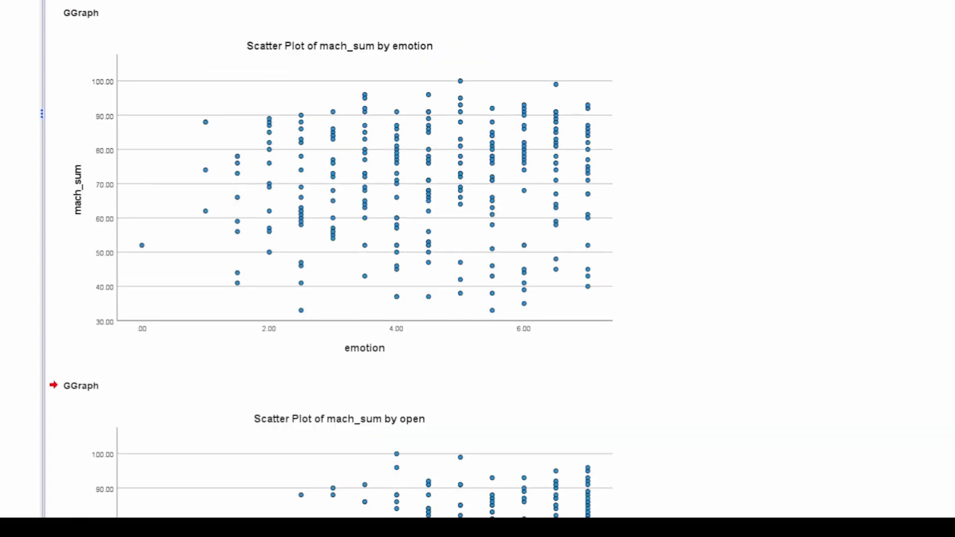
scroll(365, 269, down, 20)
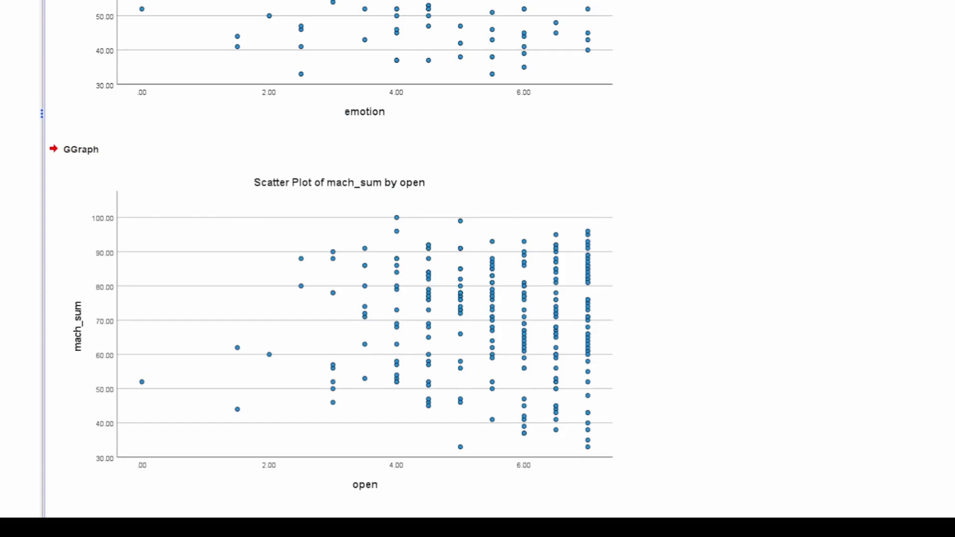
scroll(364, 259, up, 15)
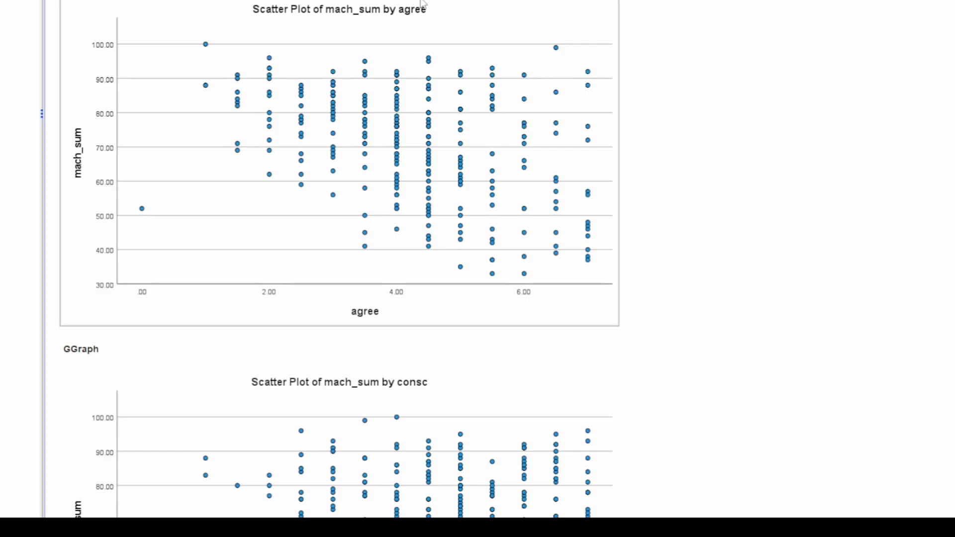
scroll(414, 8, down, 15)
scroll(414, 6, down, 5)
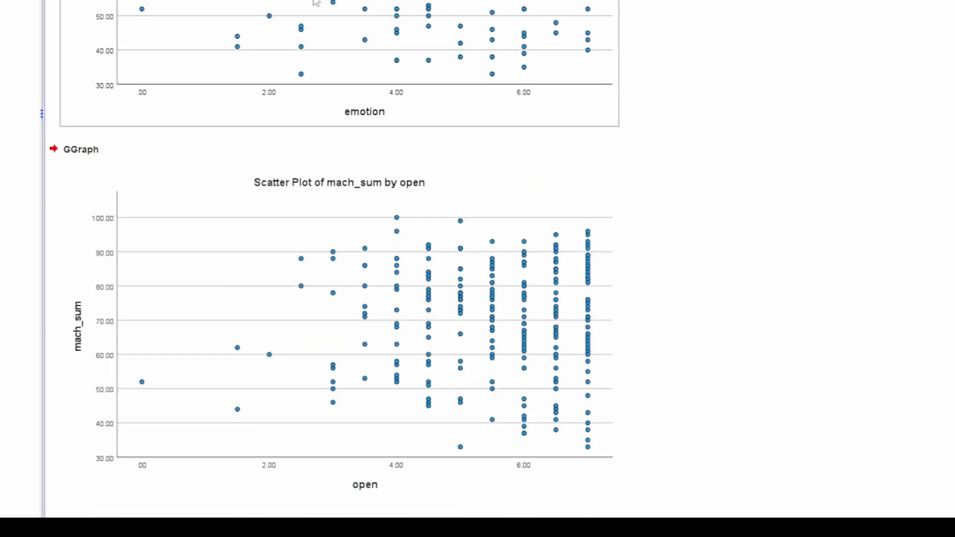
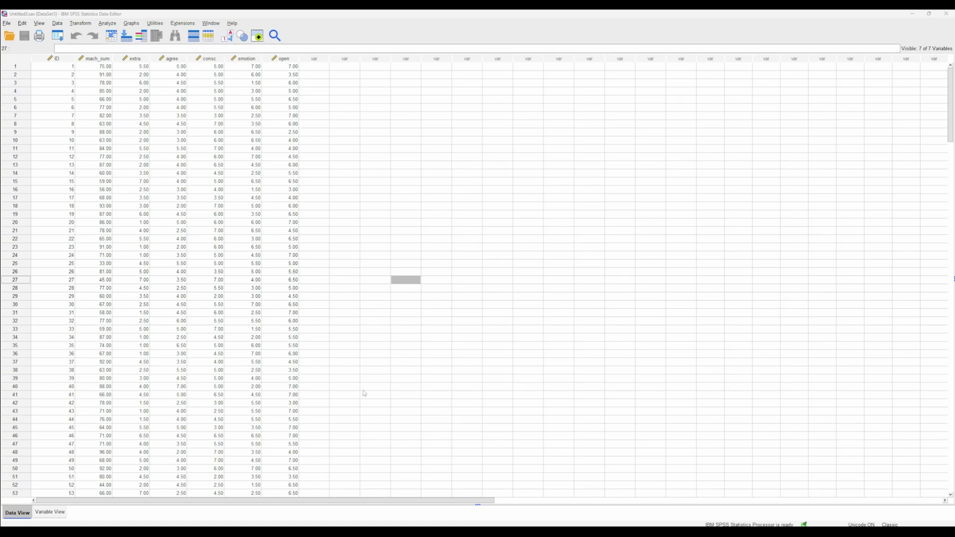
Step: Set up a bivariate correlation with mach_sum, extra, agree, consc, emotion and open as the variables
click(114, 23)
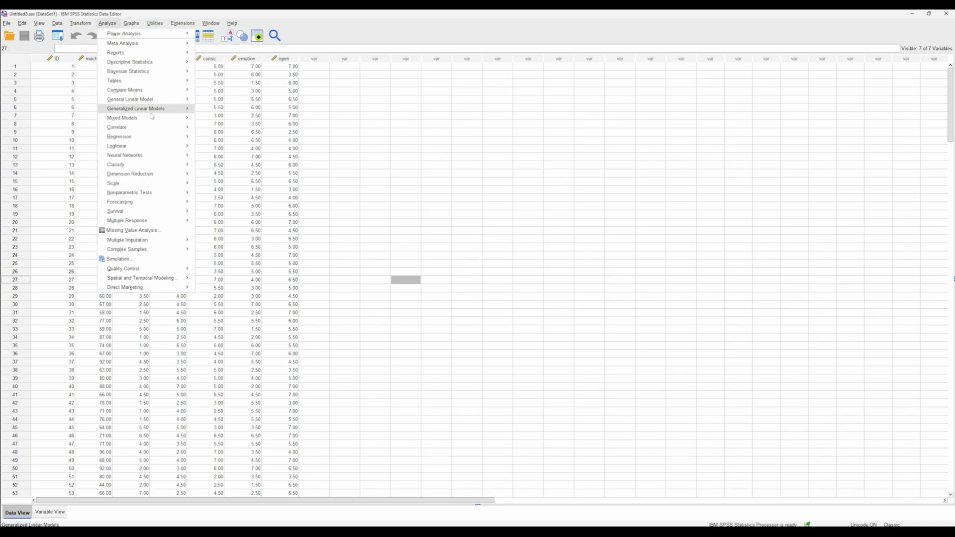
mouse_move(151, 128)
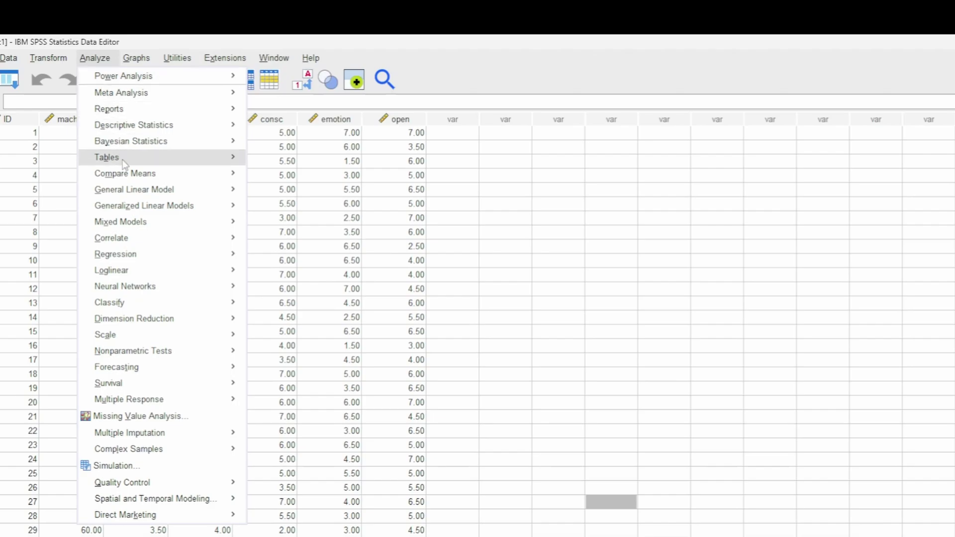
click(324, 260)
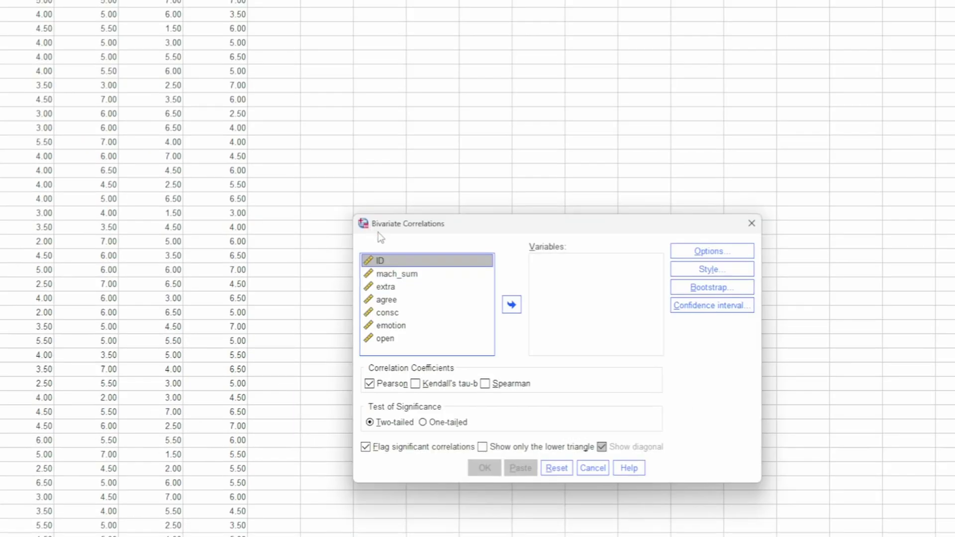
click(419, 282)
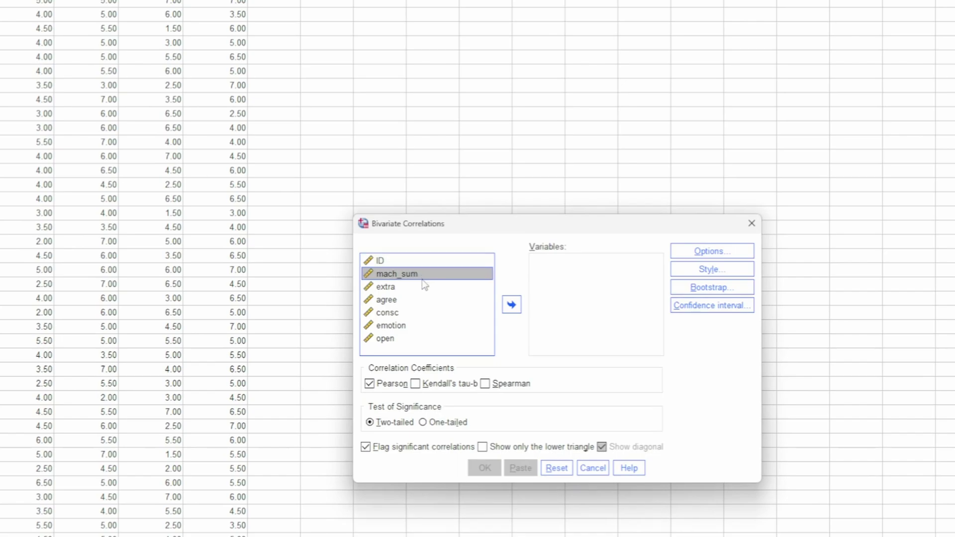
shift+click(402, 341)
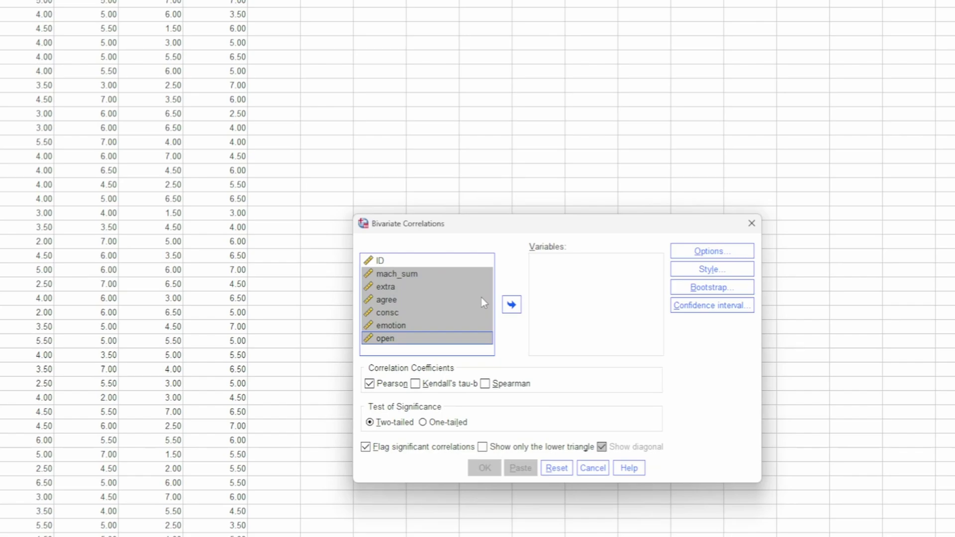
click(512, 305)
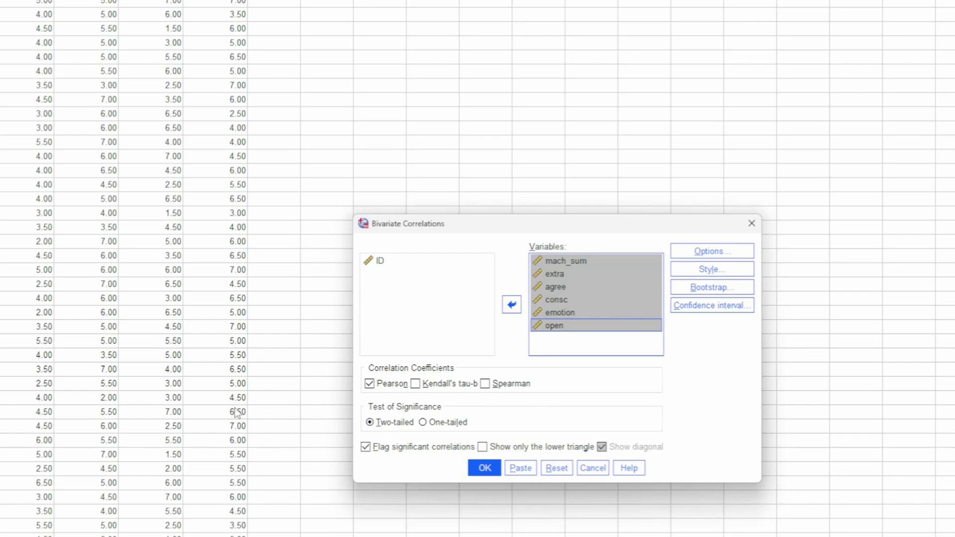
Step: Show only the lower triangle of the correlation table, then run the correlations and inspect the resulting table
click(689, 252)
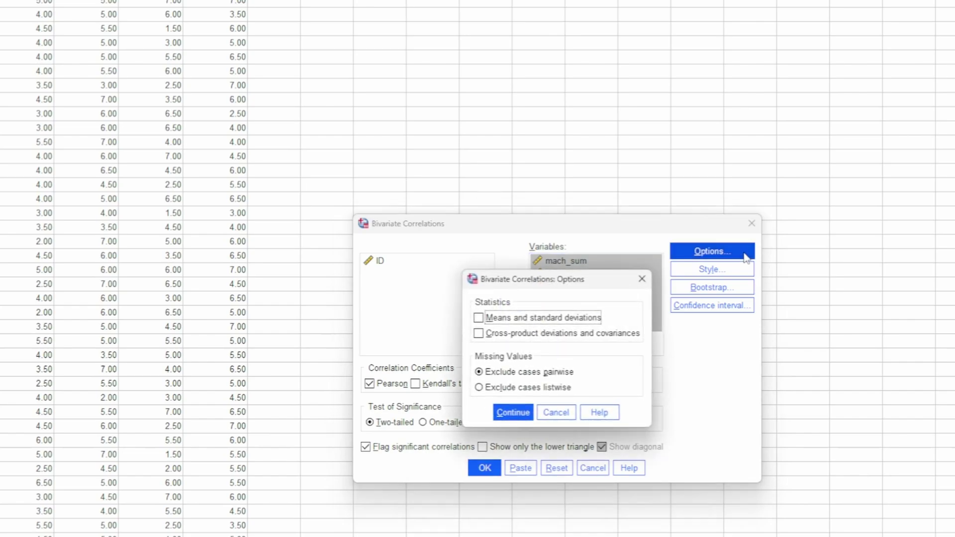
click(512, 412)
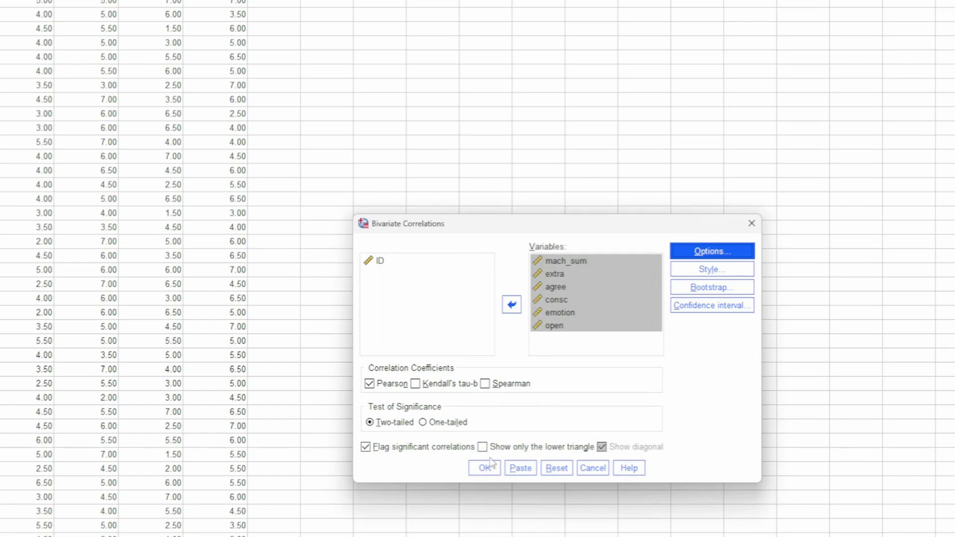
key(Tab)
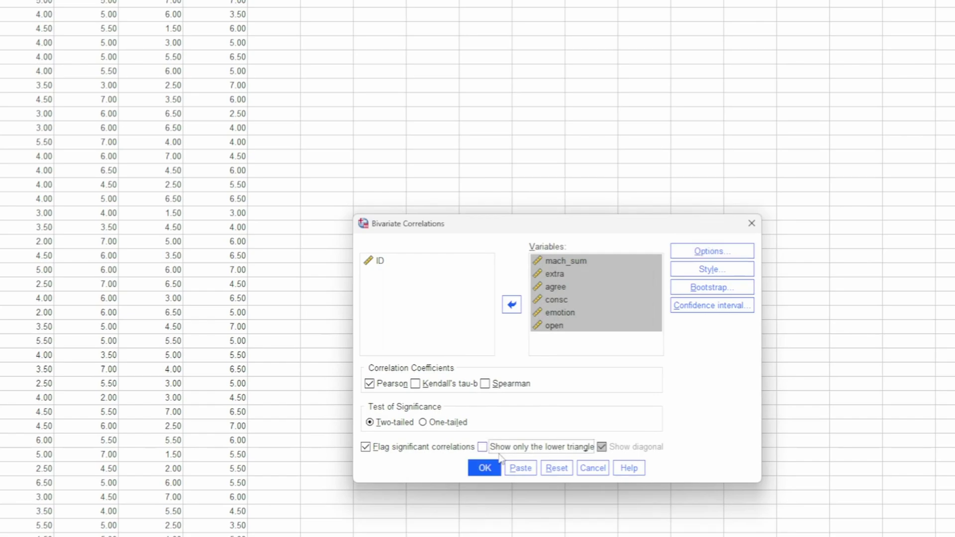
click(531, 451)
click(481, 474)
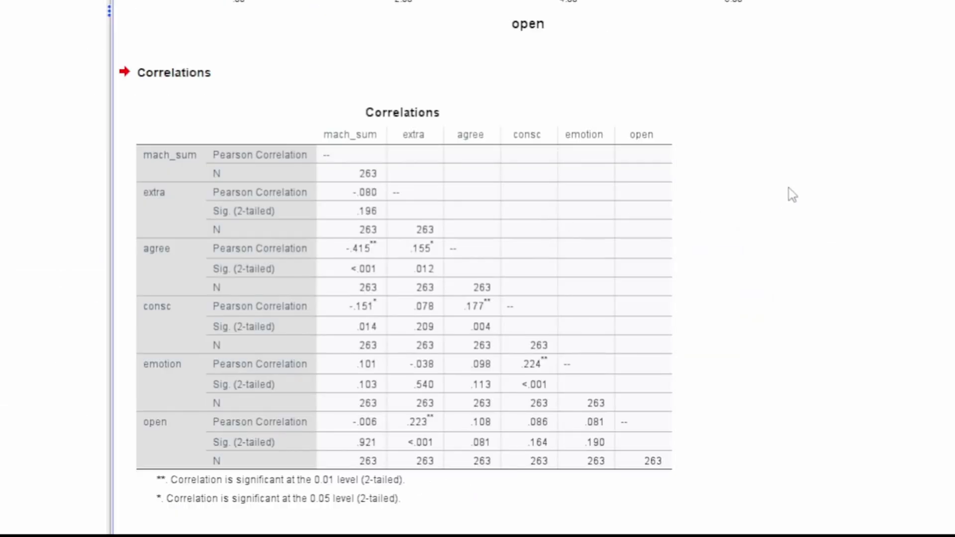
click(528, 164)
click(662, 113)
Step: Set up a linear regression with mach_sum as the dependent variable and extra, agree, consc, emotion and open as independents
click(298, 128)
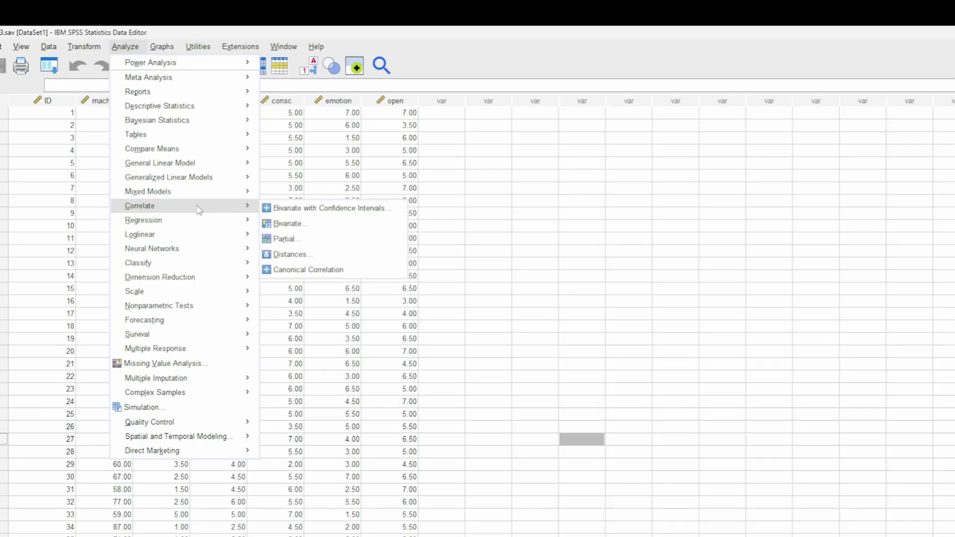
mouse_move(196, 222)
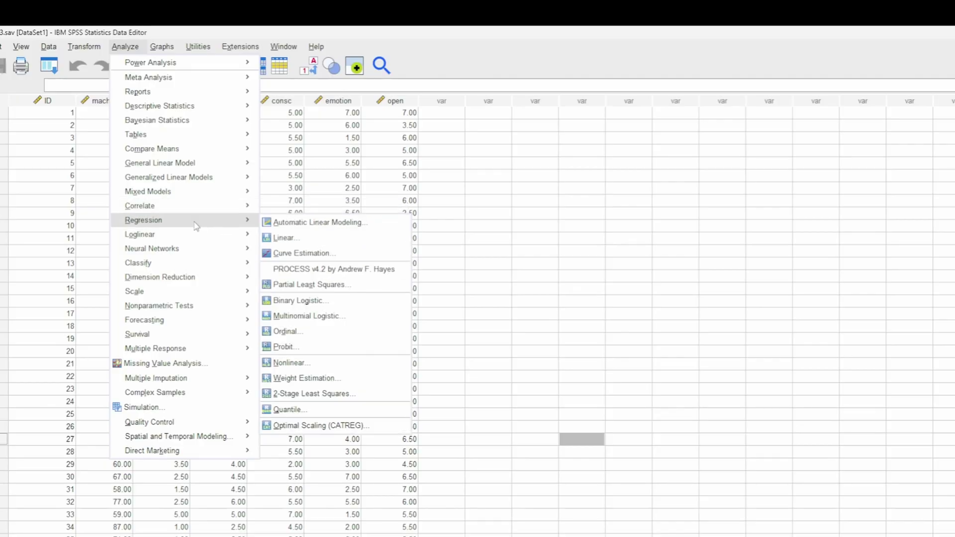
click(329, 240)
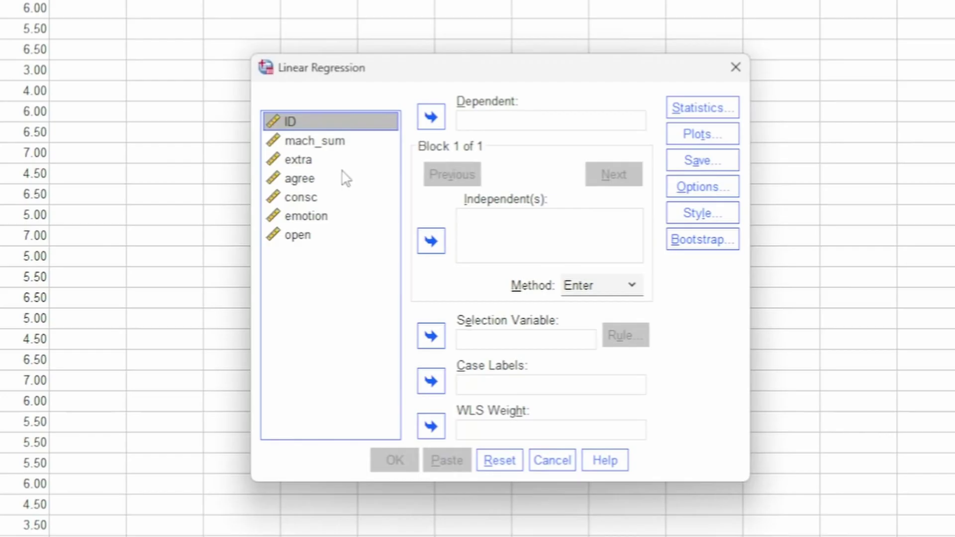
click(597, 346)
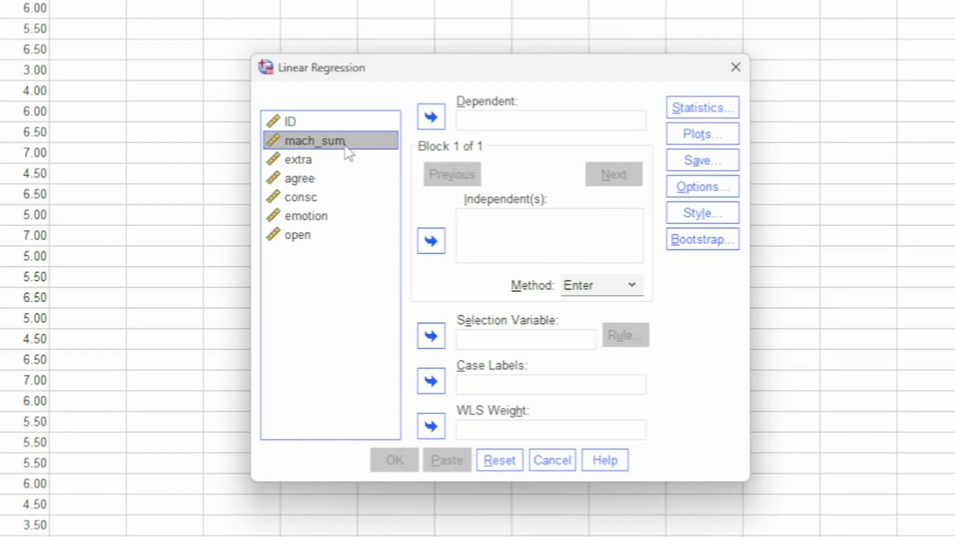
click(434, 122)
click(343, 145)
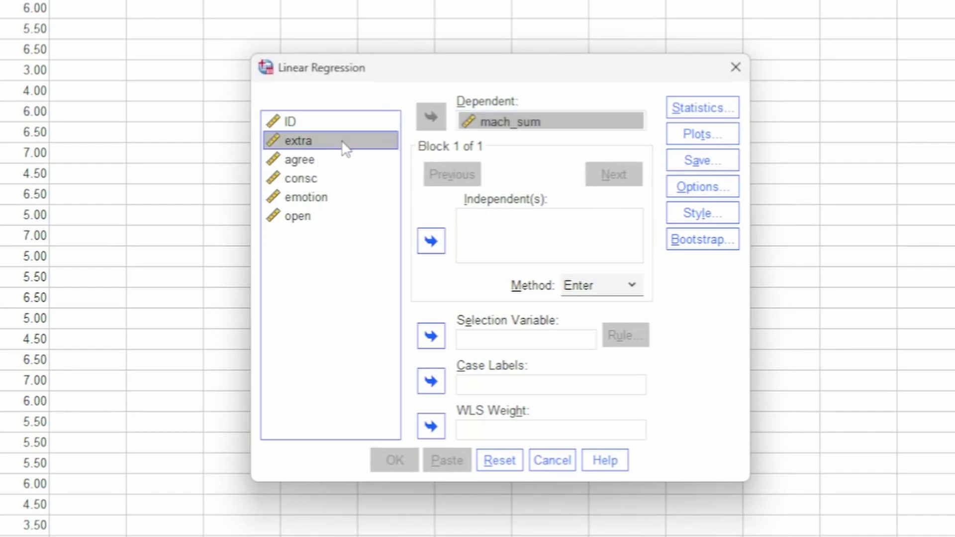
shift+click(348, 218)
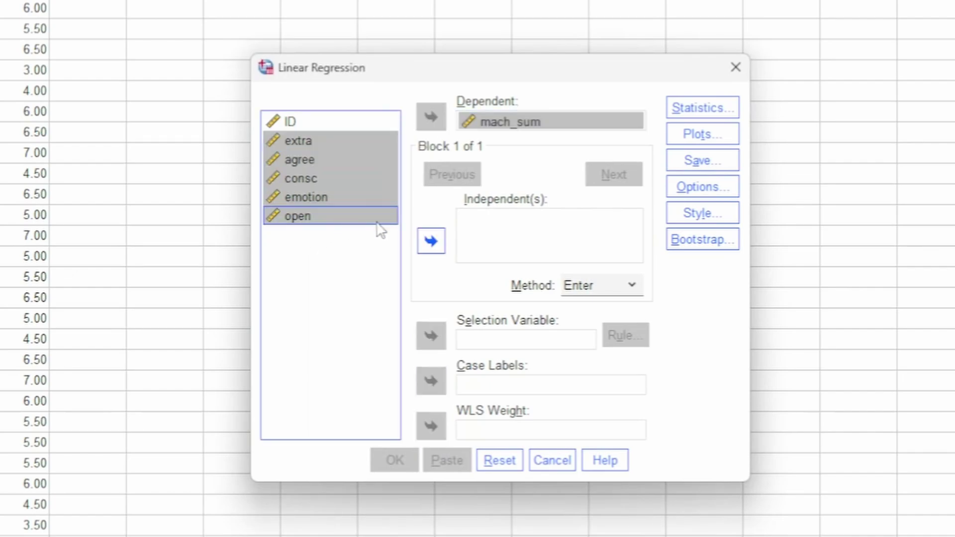
click(431, 242)
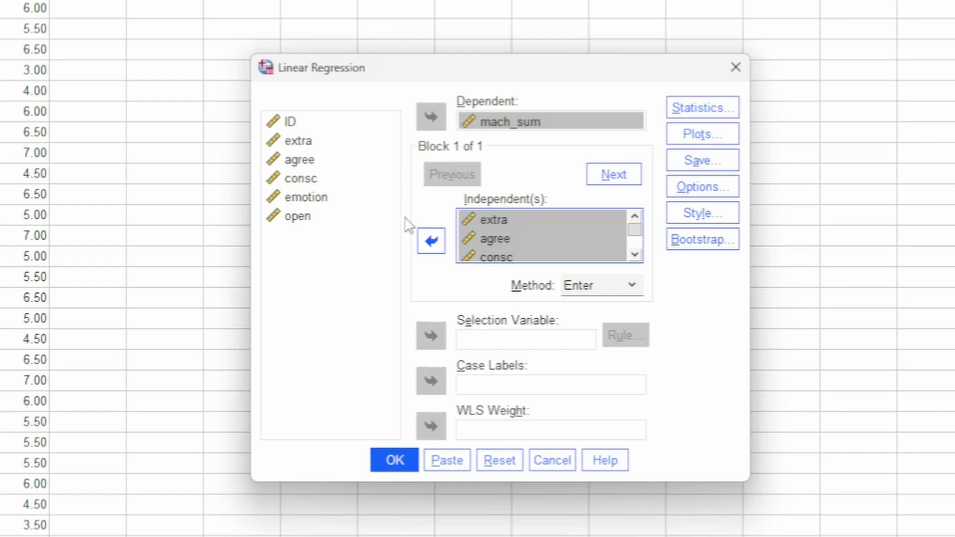
Step: Add collinearity diagnostics to the regression statistics and run the linear regression
click(701, 113)
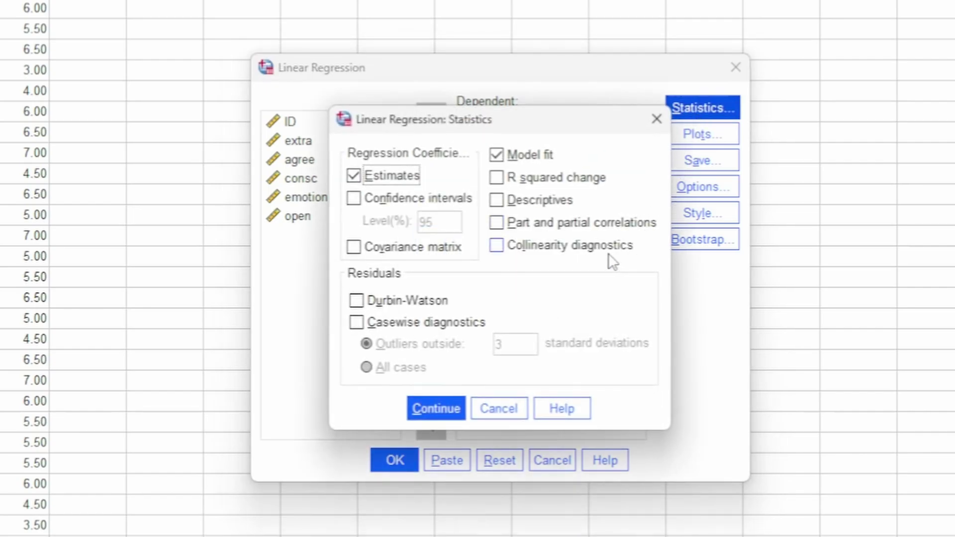
click(617, 255)
click(435, 408)
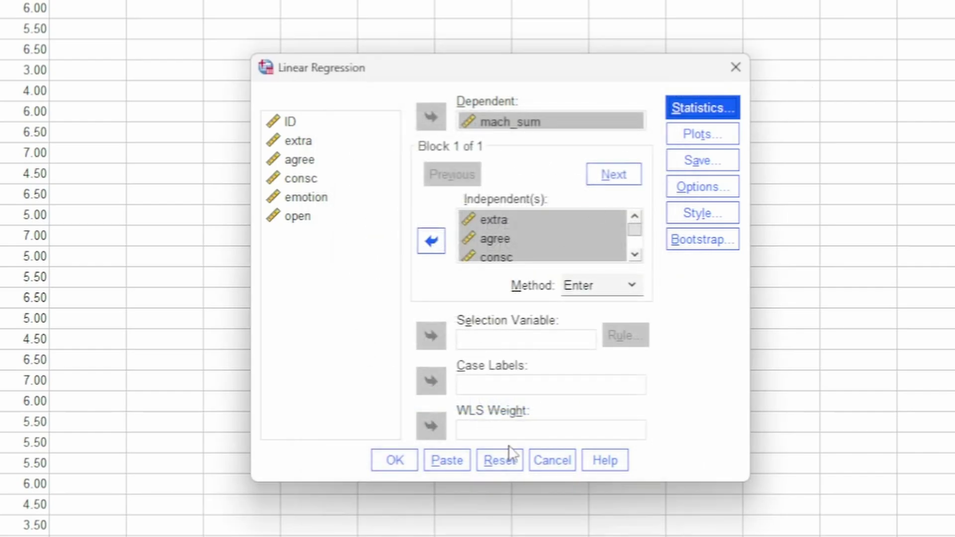
click(403, 460)
click(396, 465)
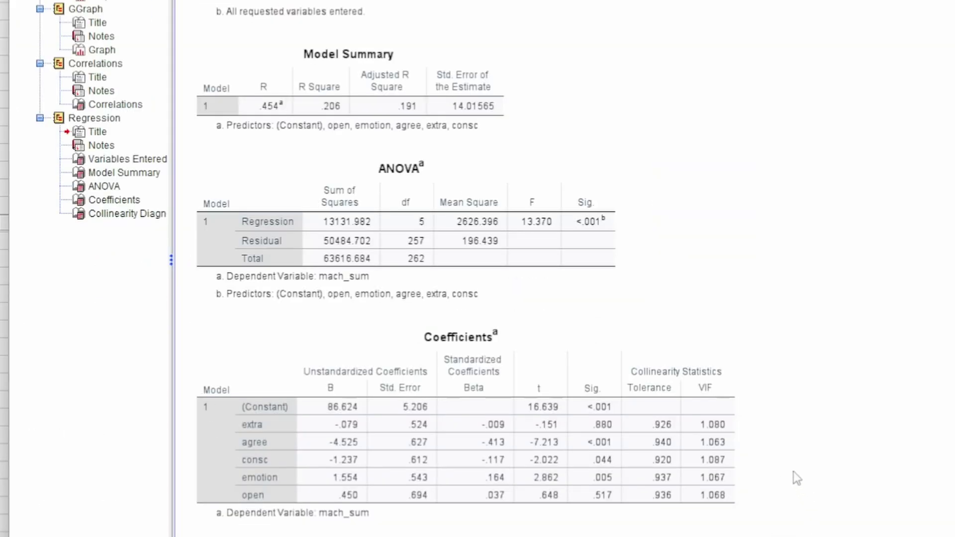
Step: Examine the VIF values of the predictors in the Coefficients table to check for multicollinearity
click(715, 378)
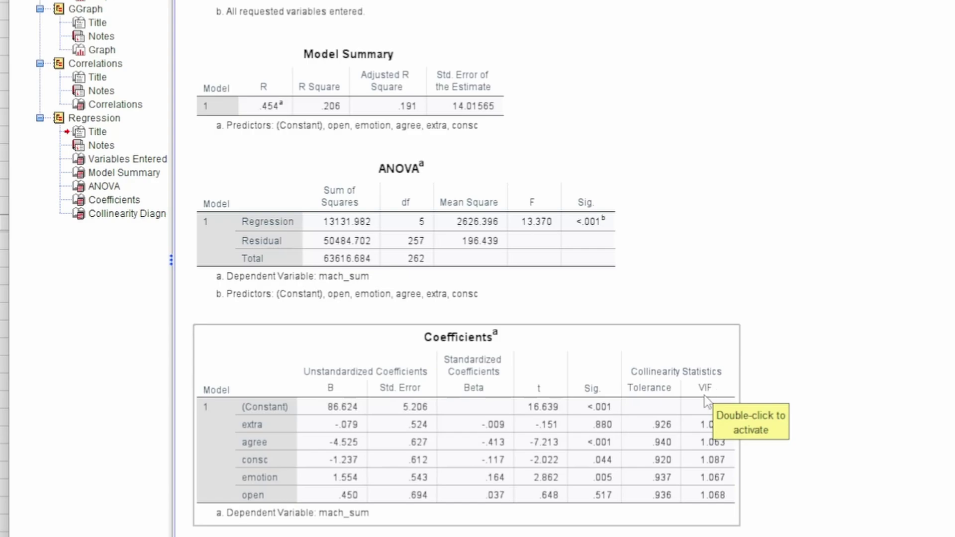
click(815, 382)
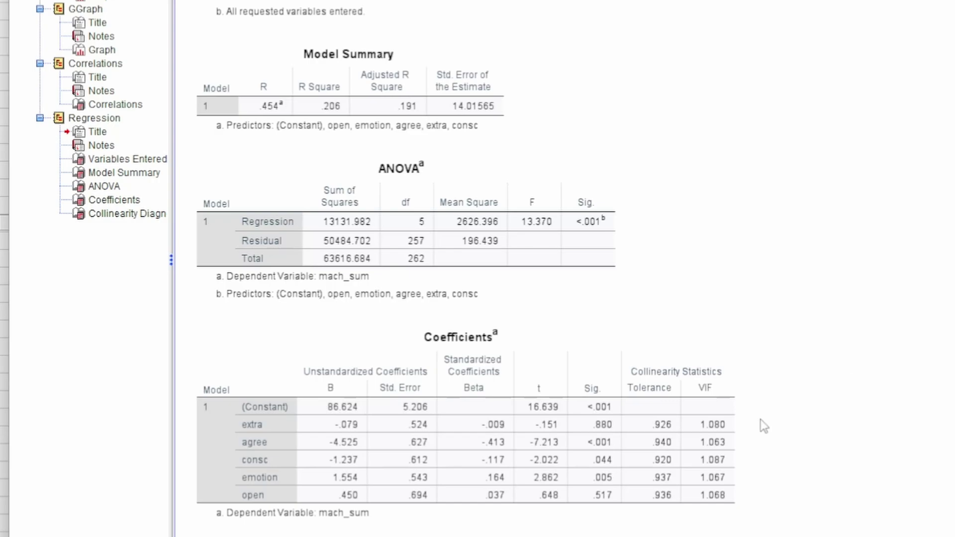
click(704, 428)
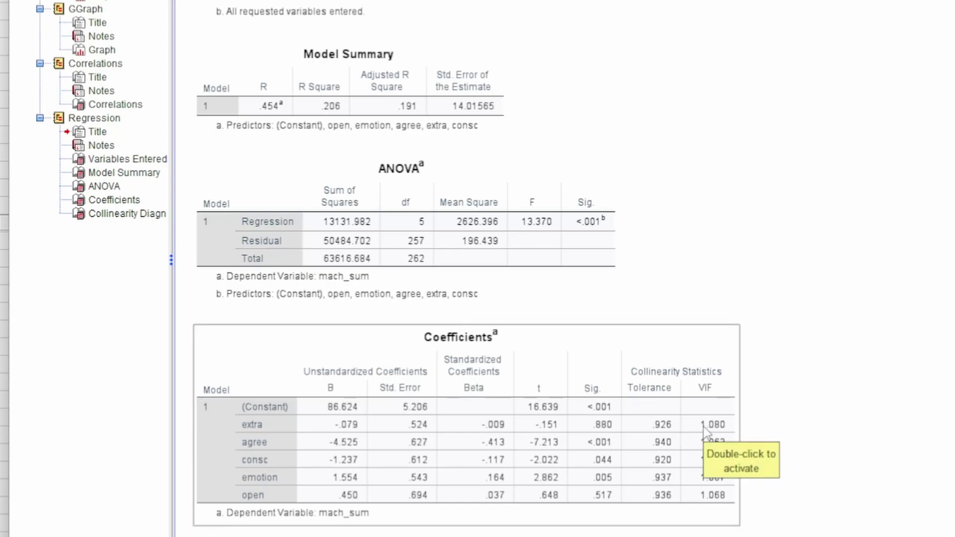